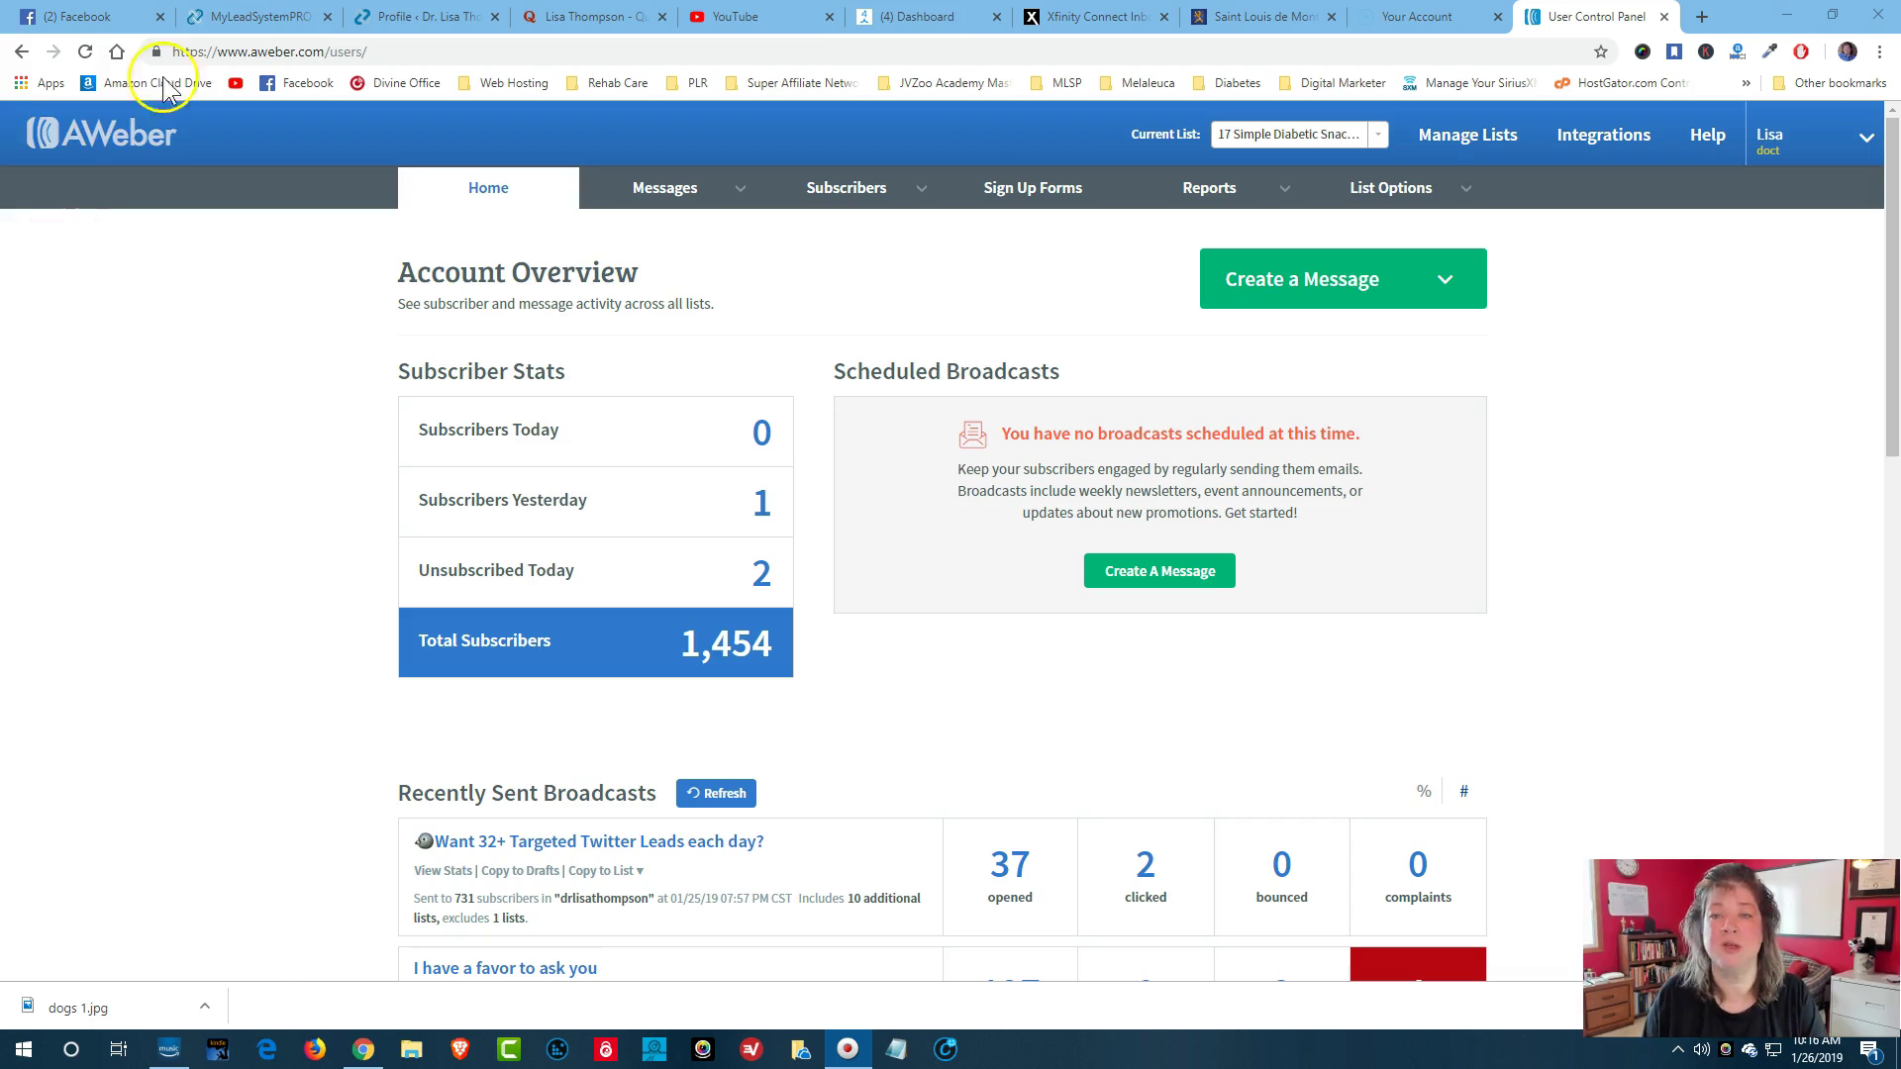
Keep the current list and filter Manage Subscribers to its 36 unsubscribed subscribers.
{"action": "left_click", "coordinate": [1378, 137]}
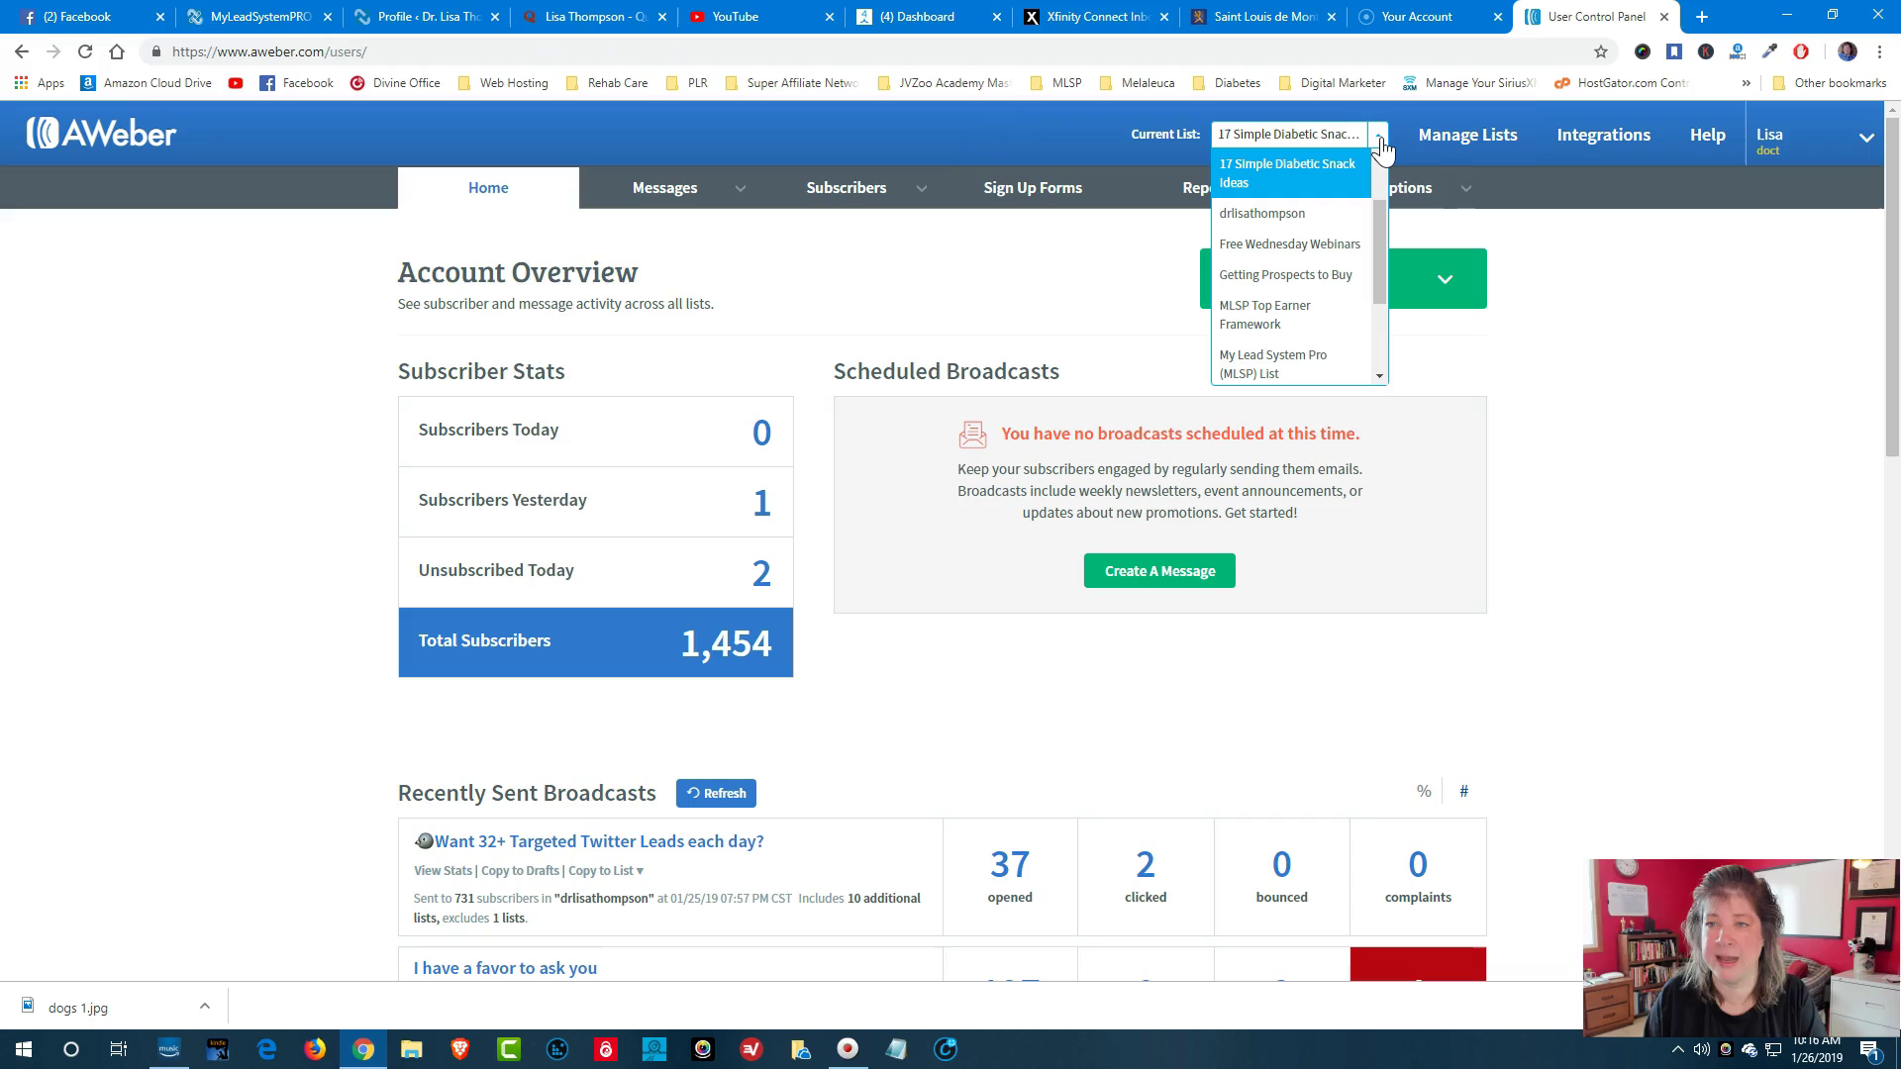
{"action": "left_click", "coordinate": [1381, 146]}
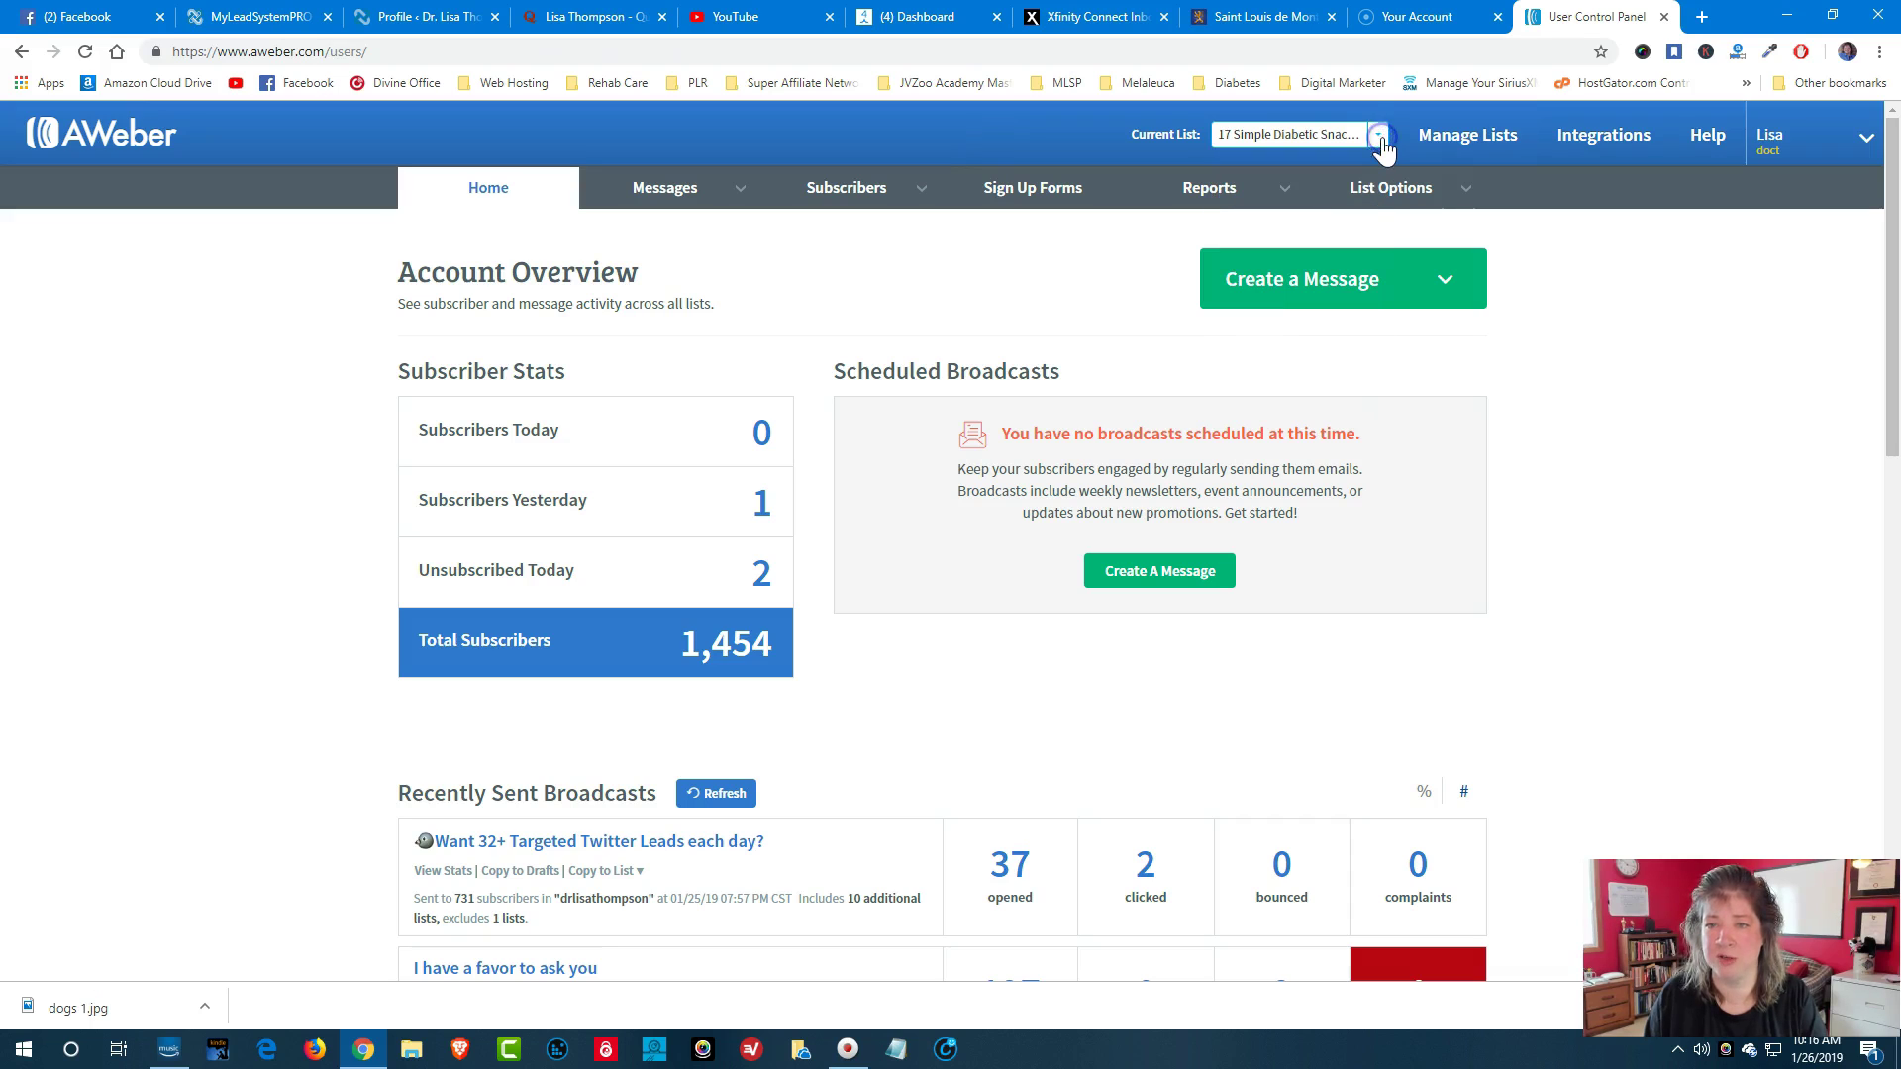
{"action": "left_click", "coordinate": [869, 203]}
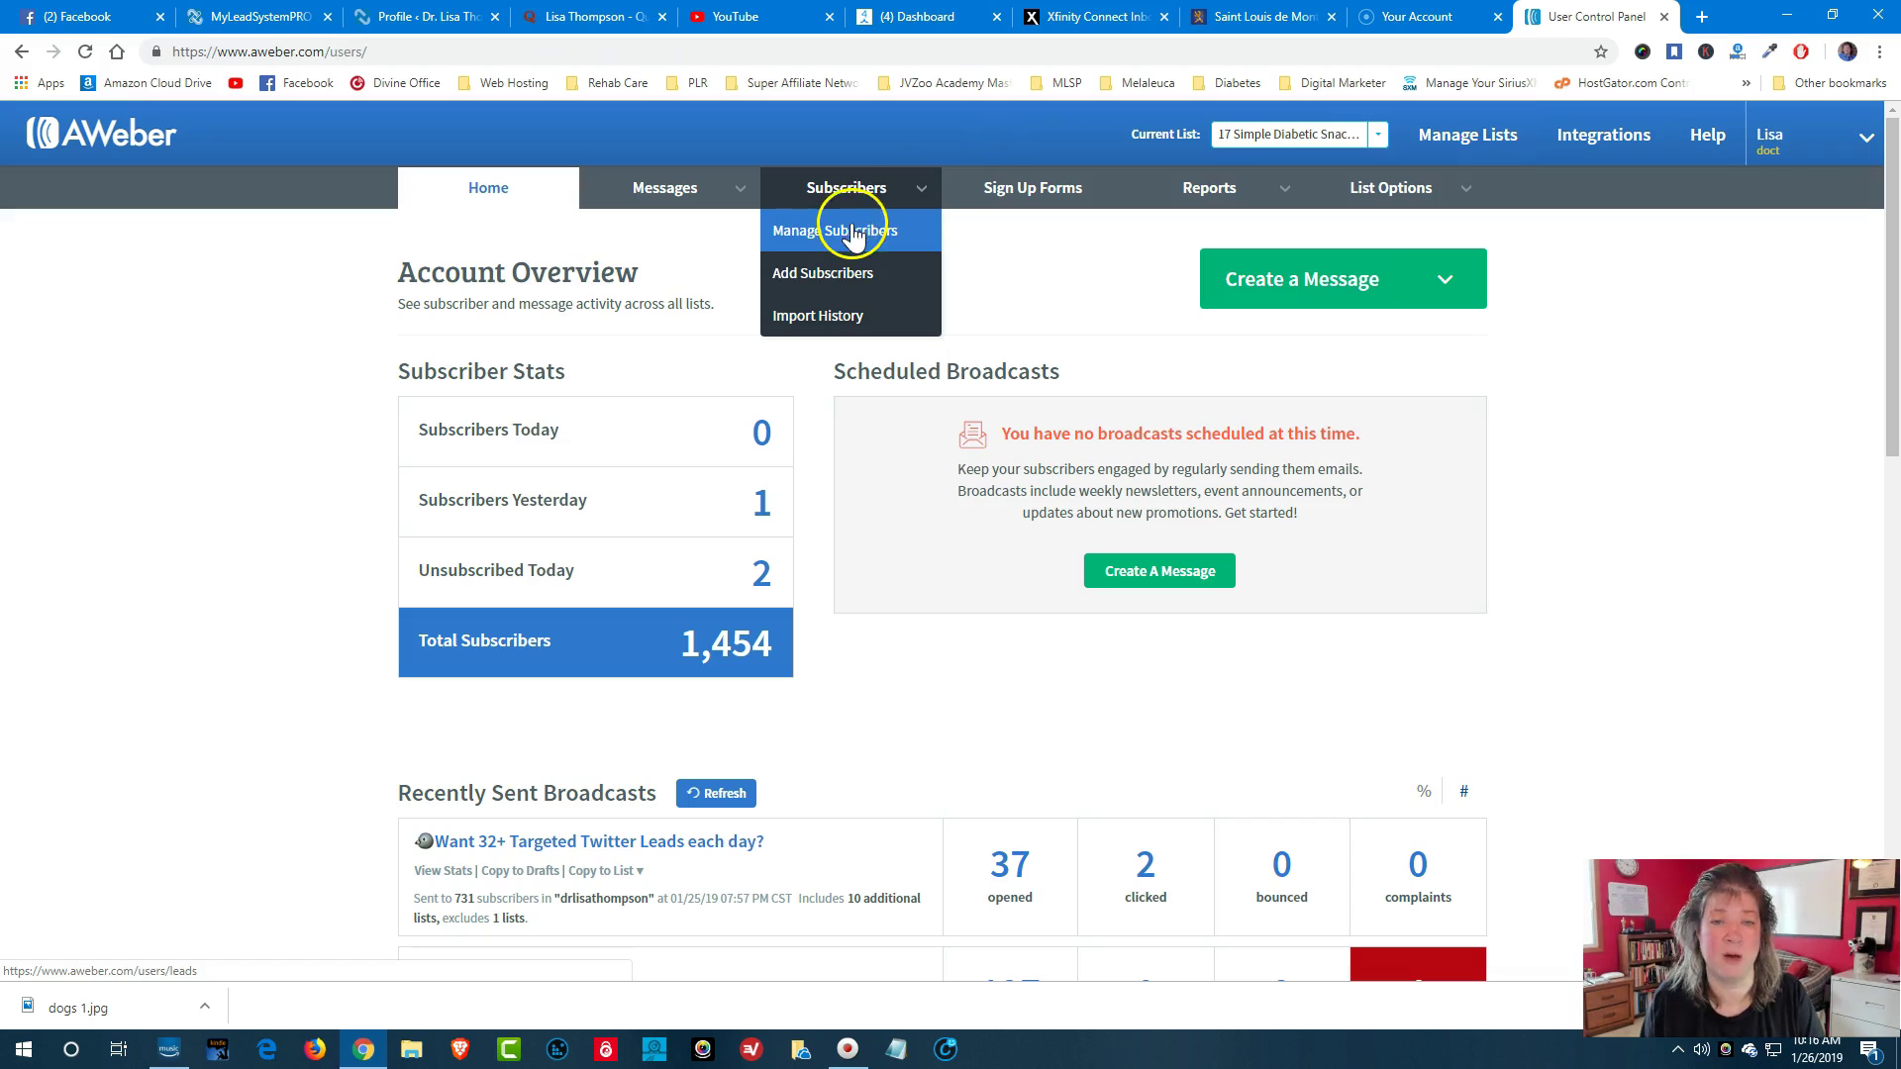
{"action": "left_click", "coordinate": [851, 213]}
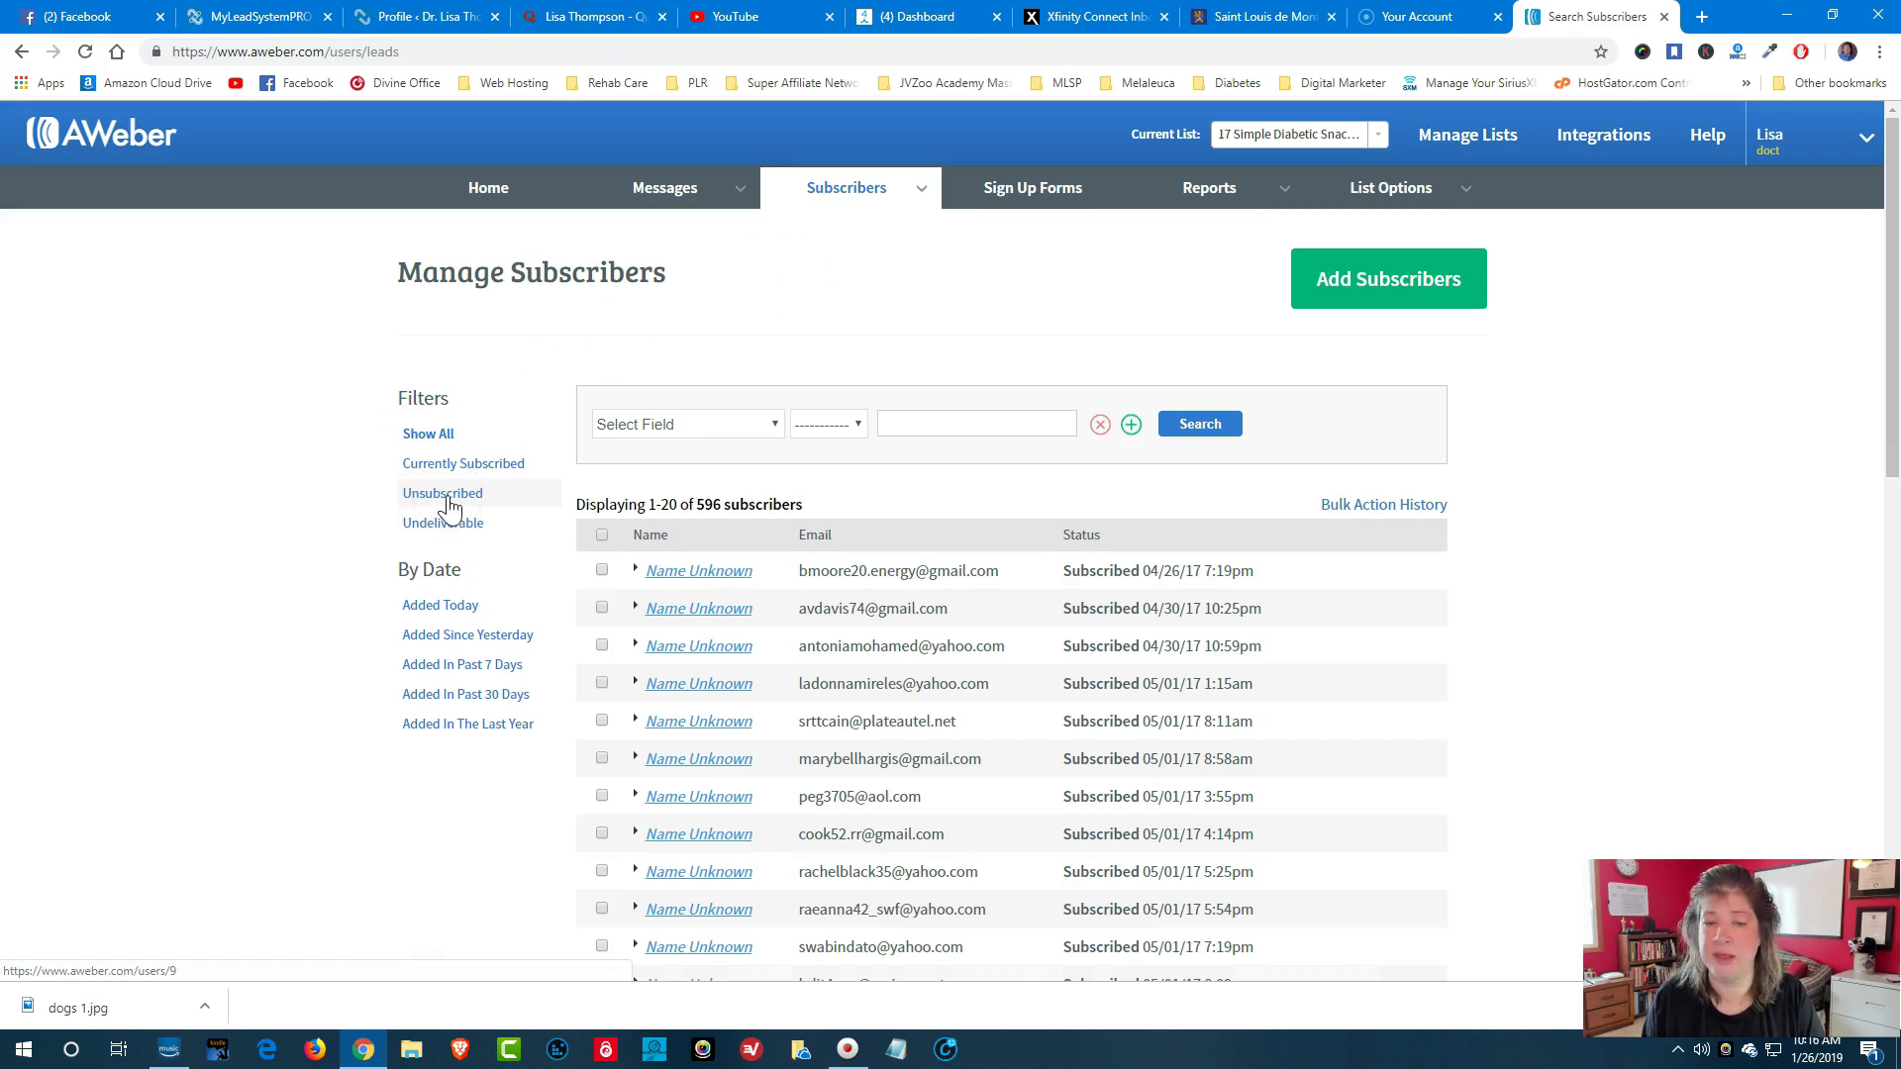
{"action": "left_click", "coordinate": [447, 498]}
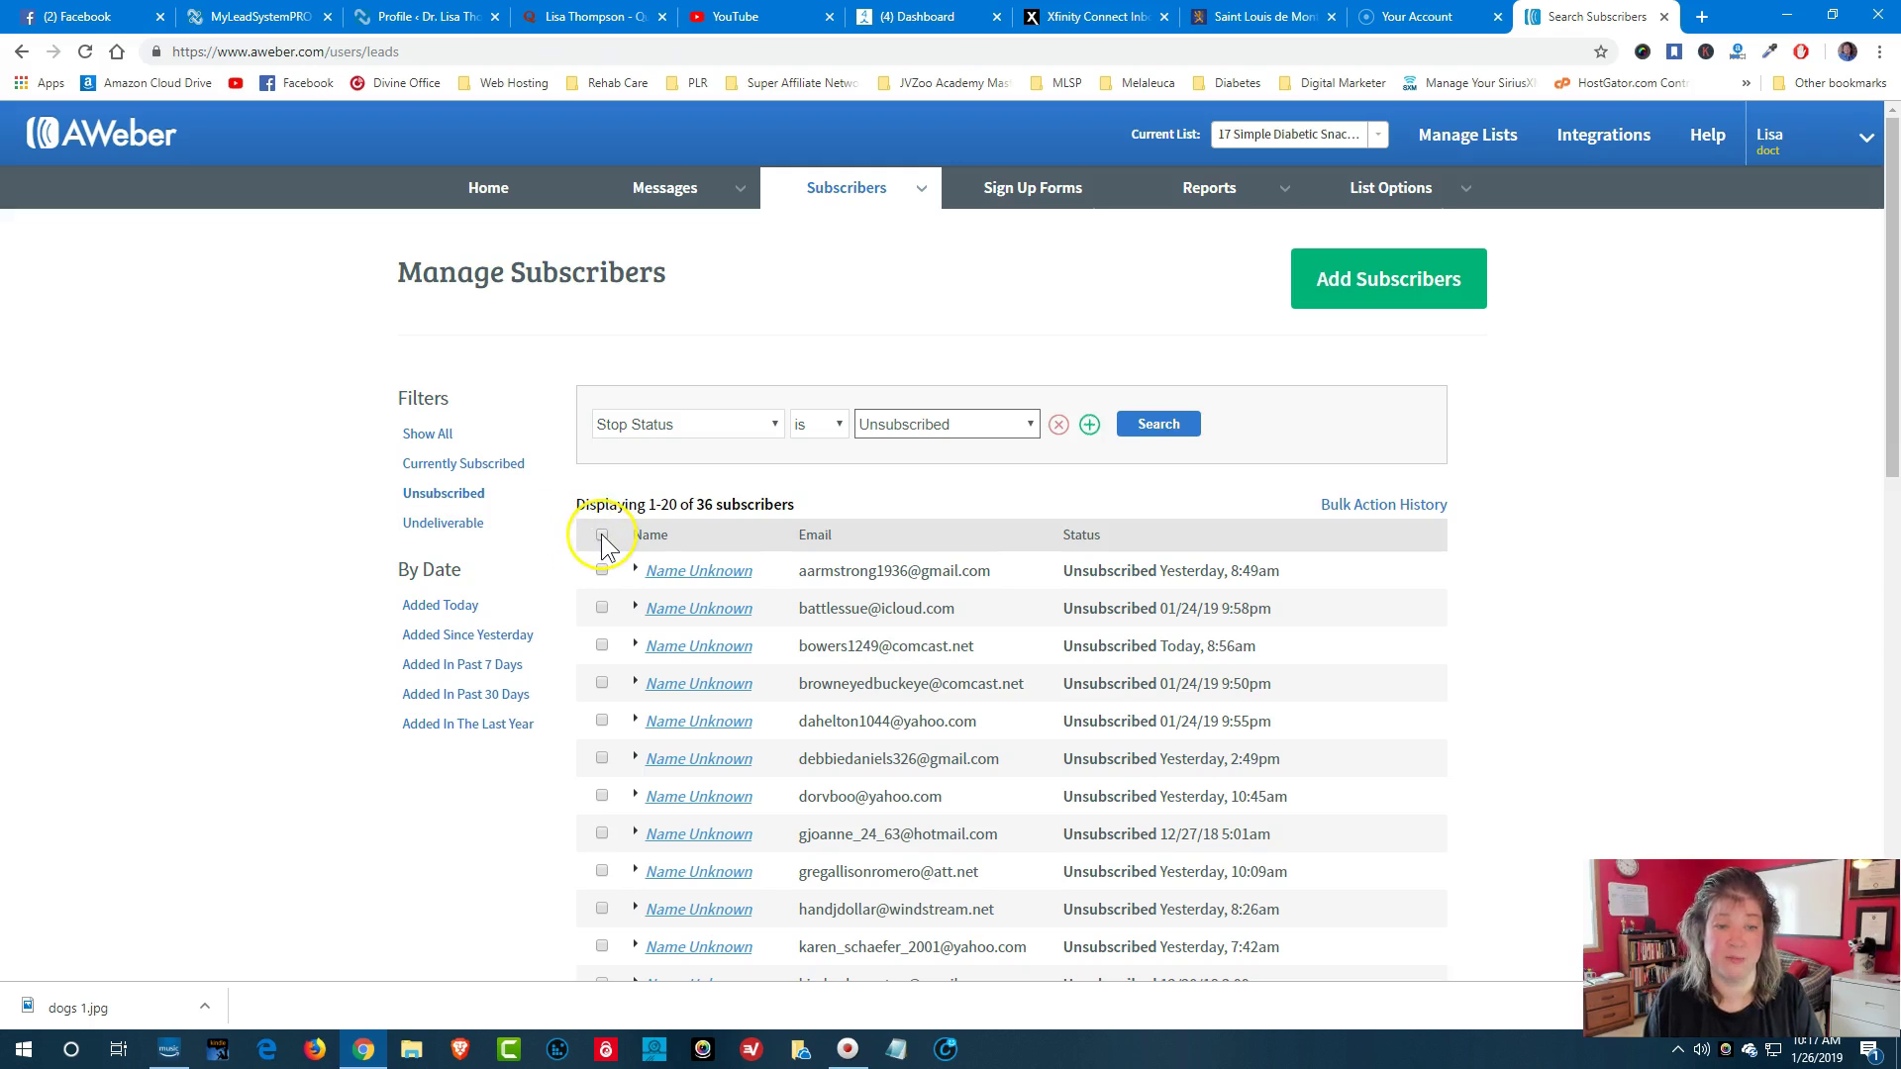
Delete the unsubscribed subscribers in two batches of 20 and 16.
{"action": "left_click", "coordinate": [602, 536]}
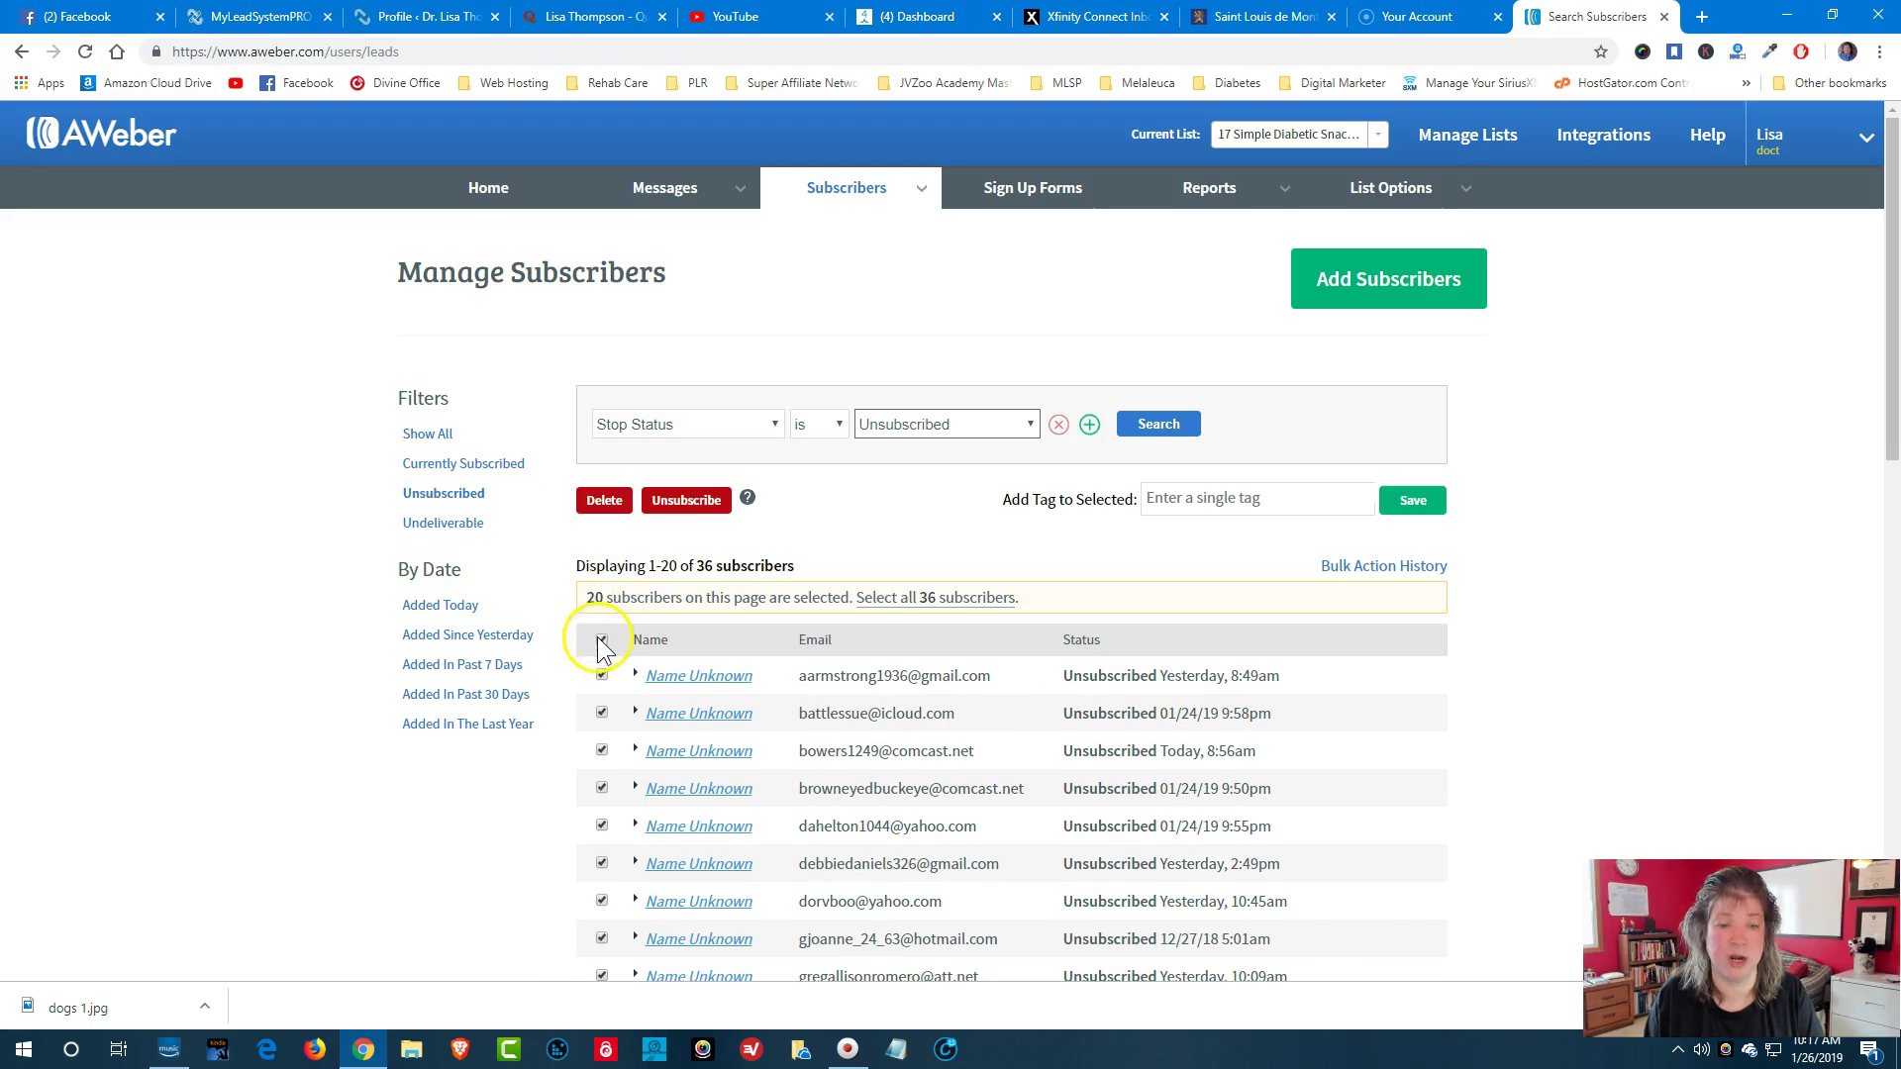
{"action": "left_click", "coordinate": [604, 504]}
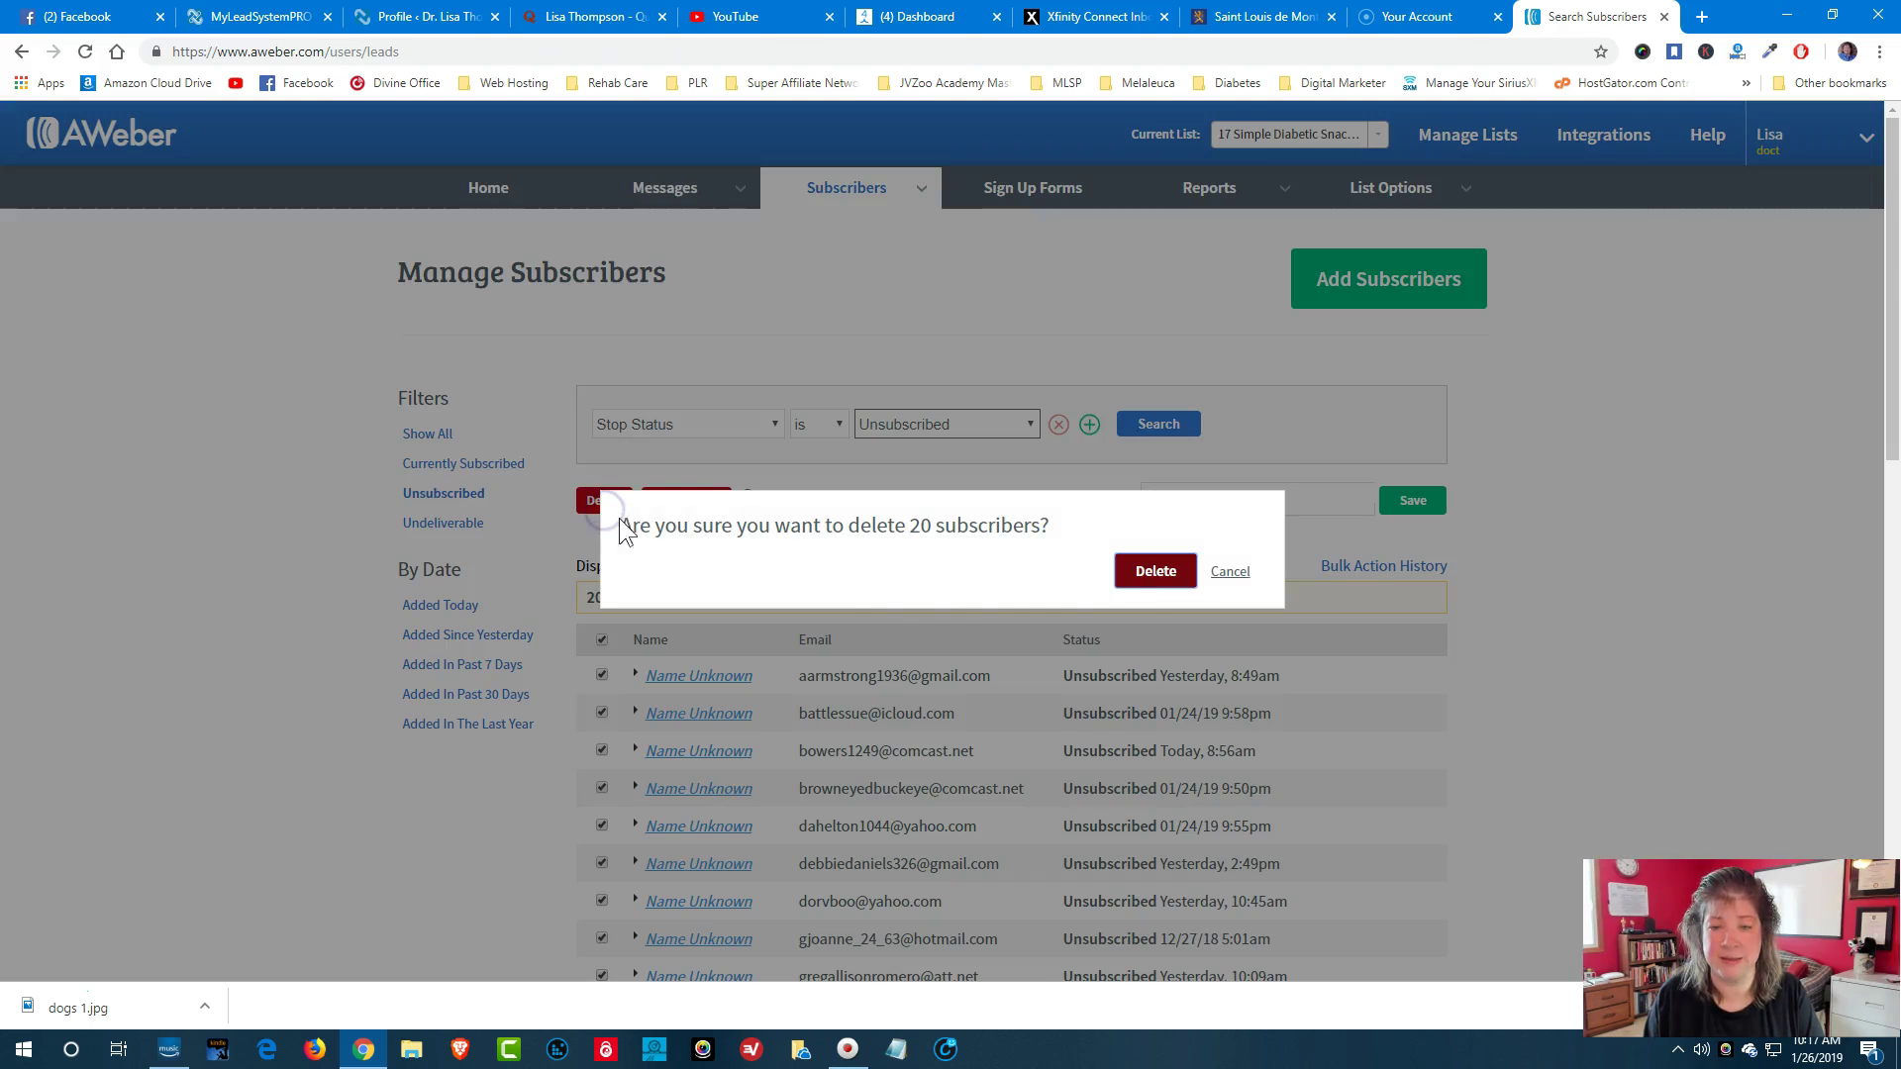
{"action": "left_click", "coordinate": [1149, 574]}
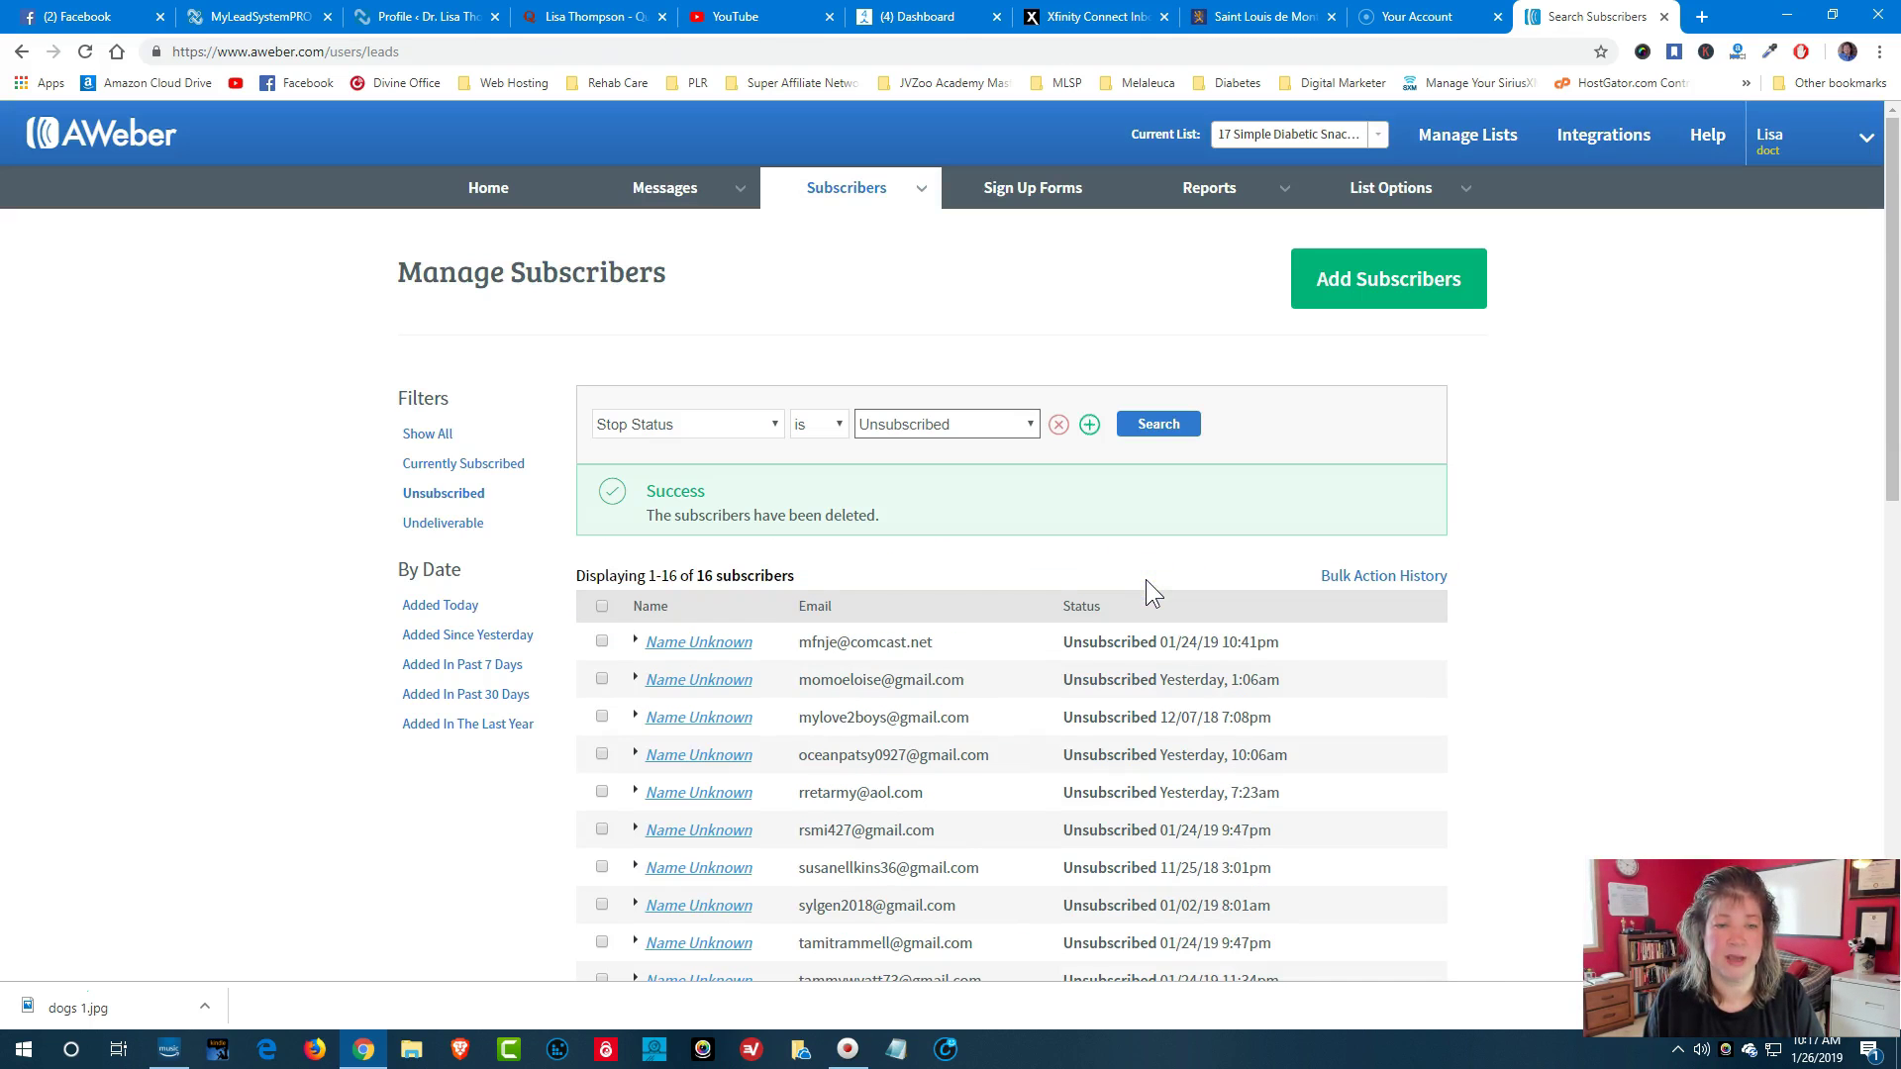
{"action": "left_click", "coordinate": [602, 608]}
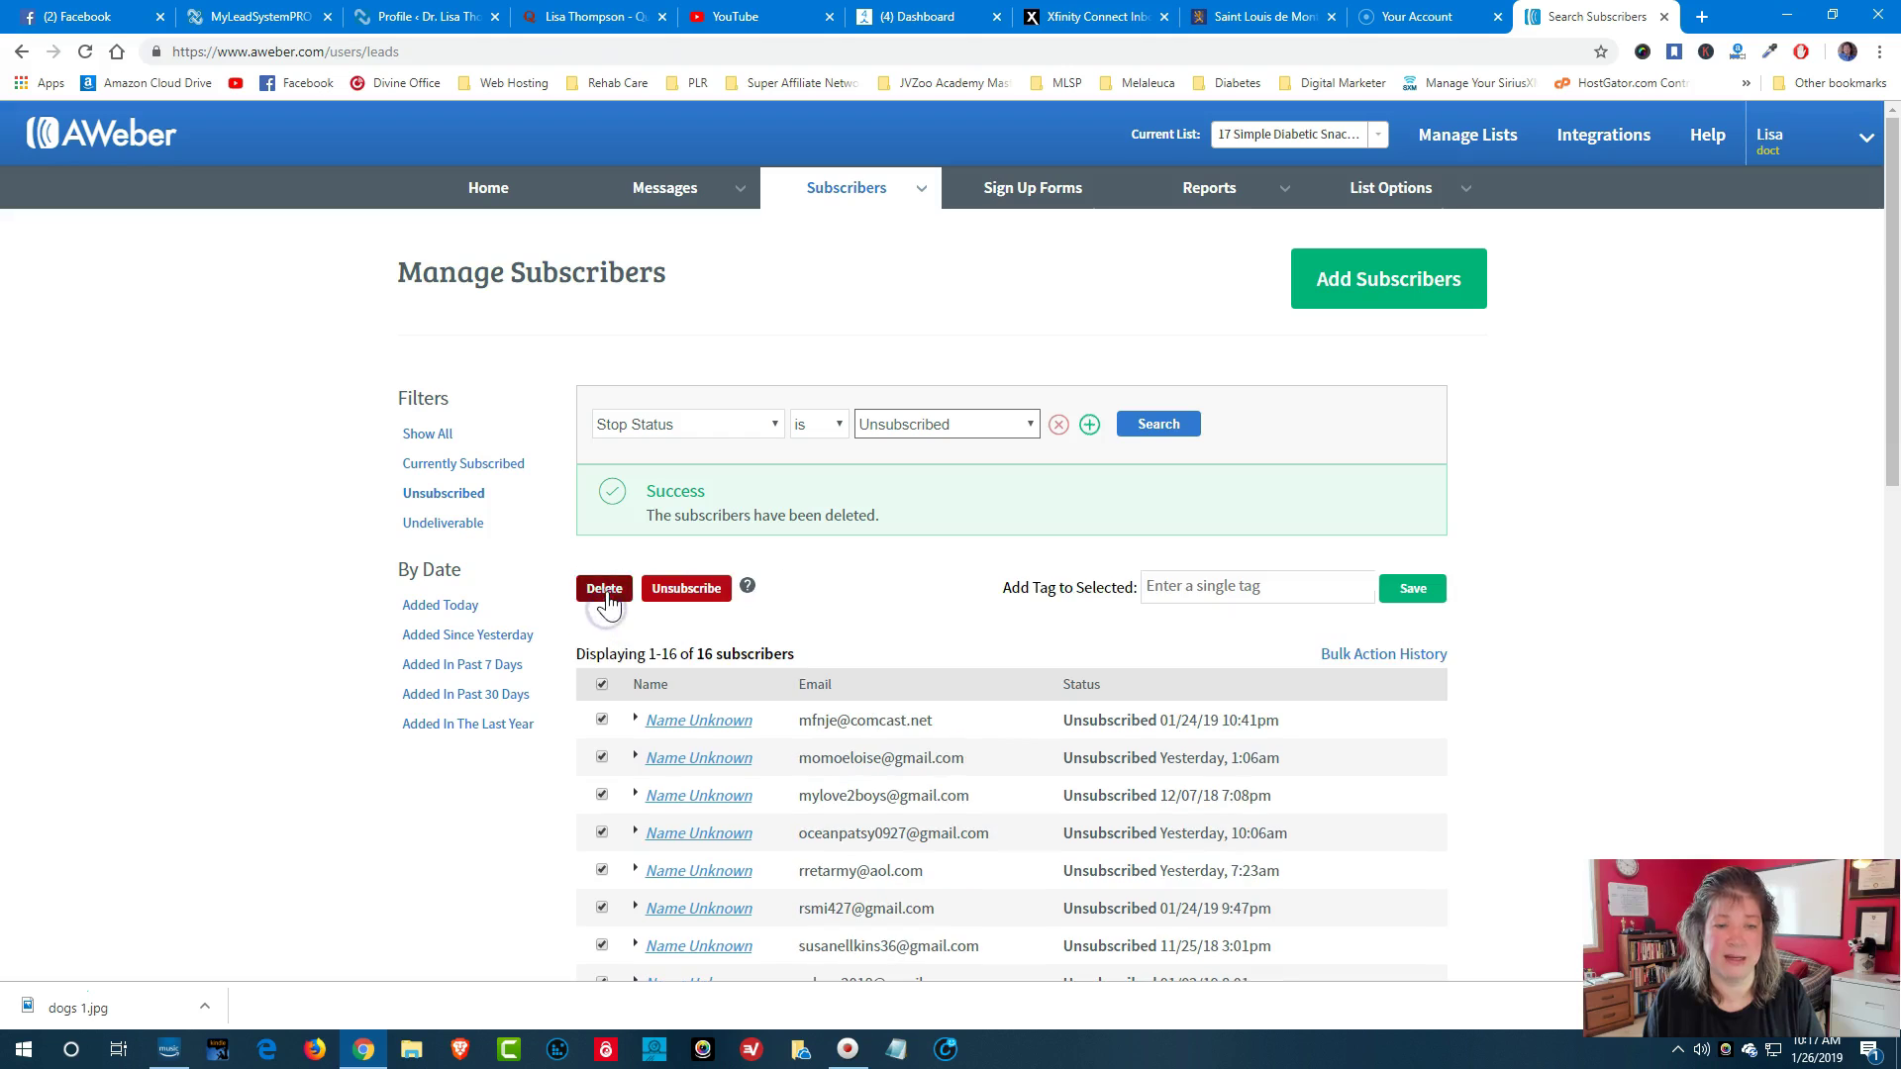
{"action": "left_click", "coordinate": [603, 590]}
{"action": "left_click", "coordinate": [1169, 589]}
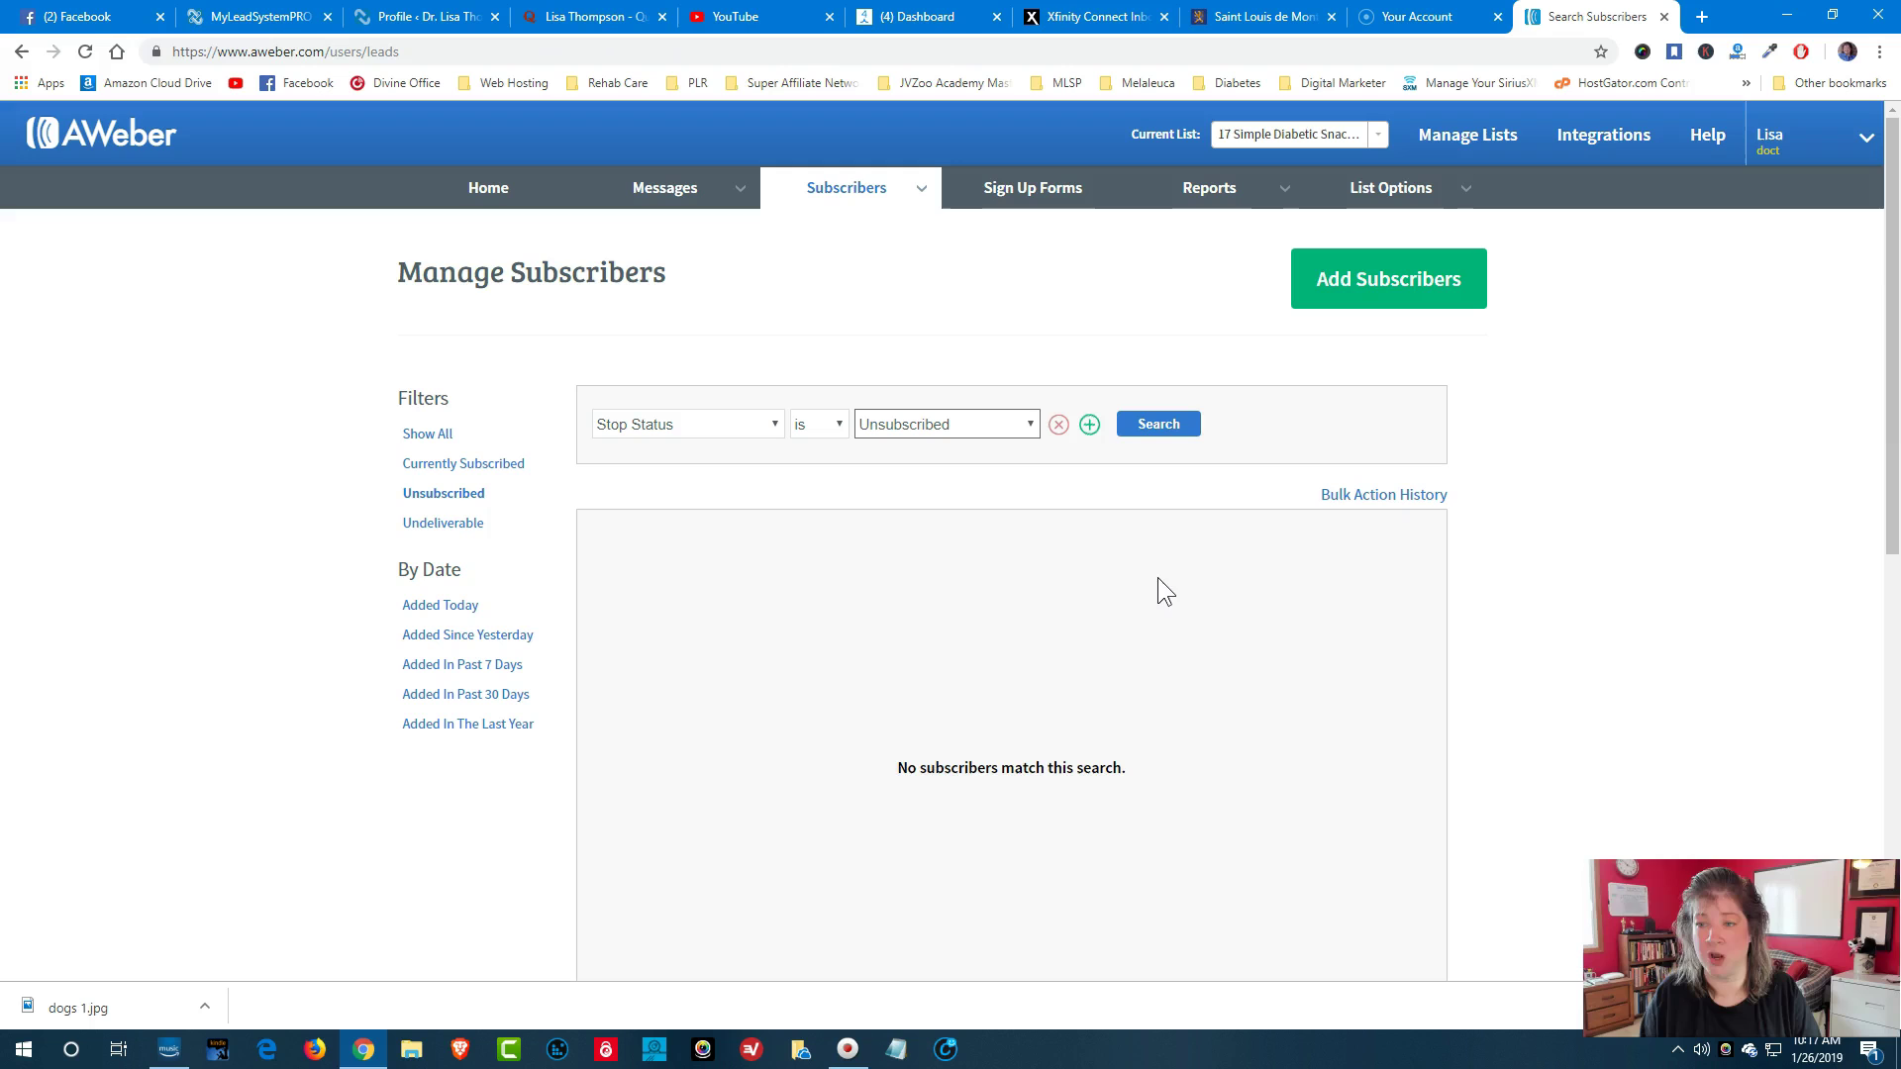
Filter to Undeliverable subscribers and delete both of them.
{"action": "left_click", "coordinate": [467, 525]}
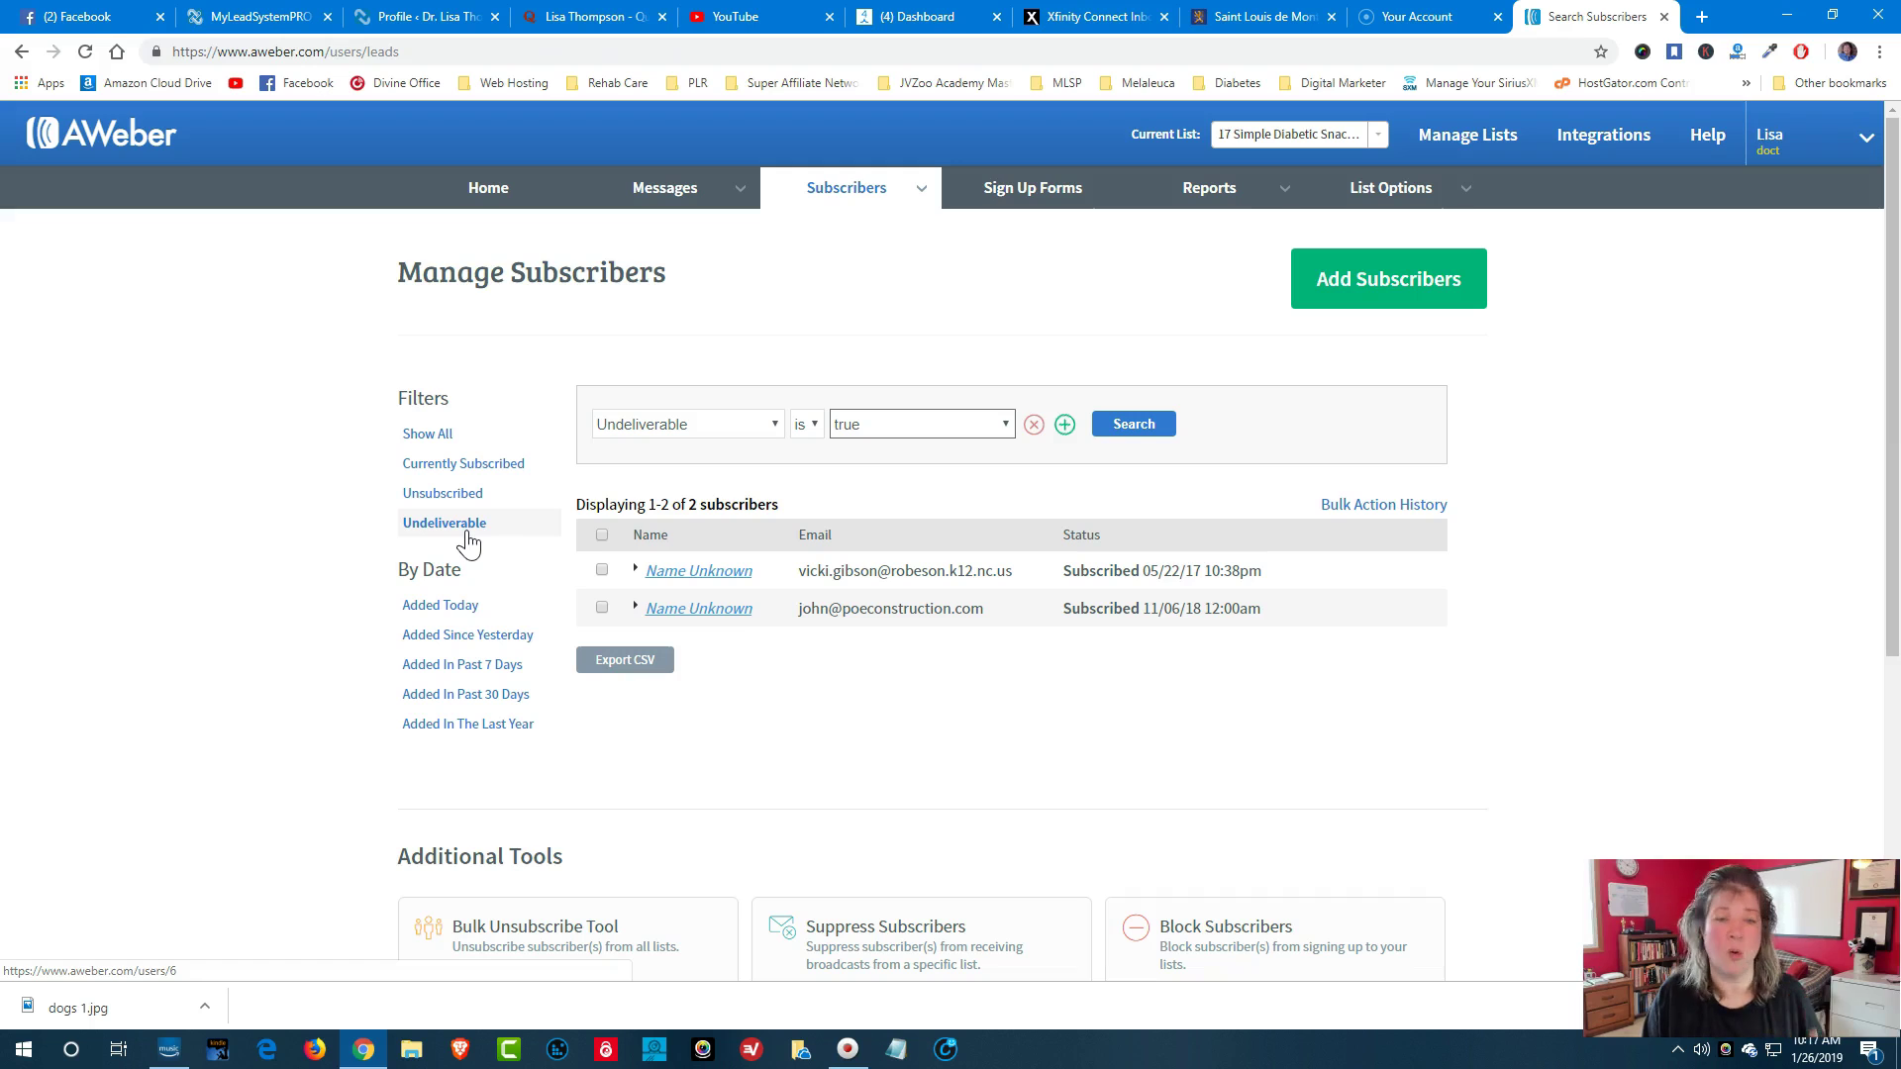
{"action": "left_click", "coordinate": [603, 535]}
{"action": "left_click", "coordinate": [607, 506]}
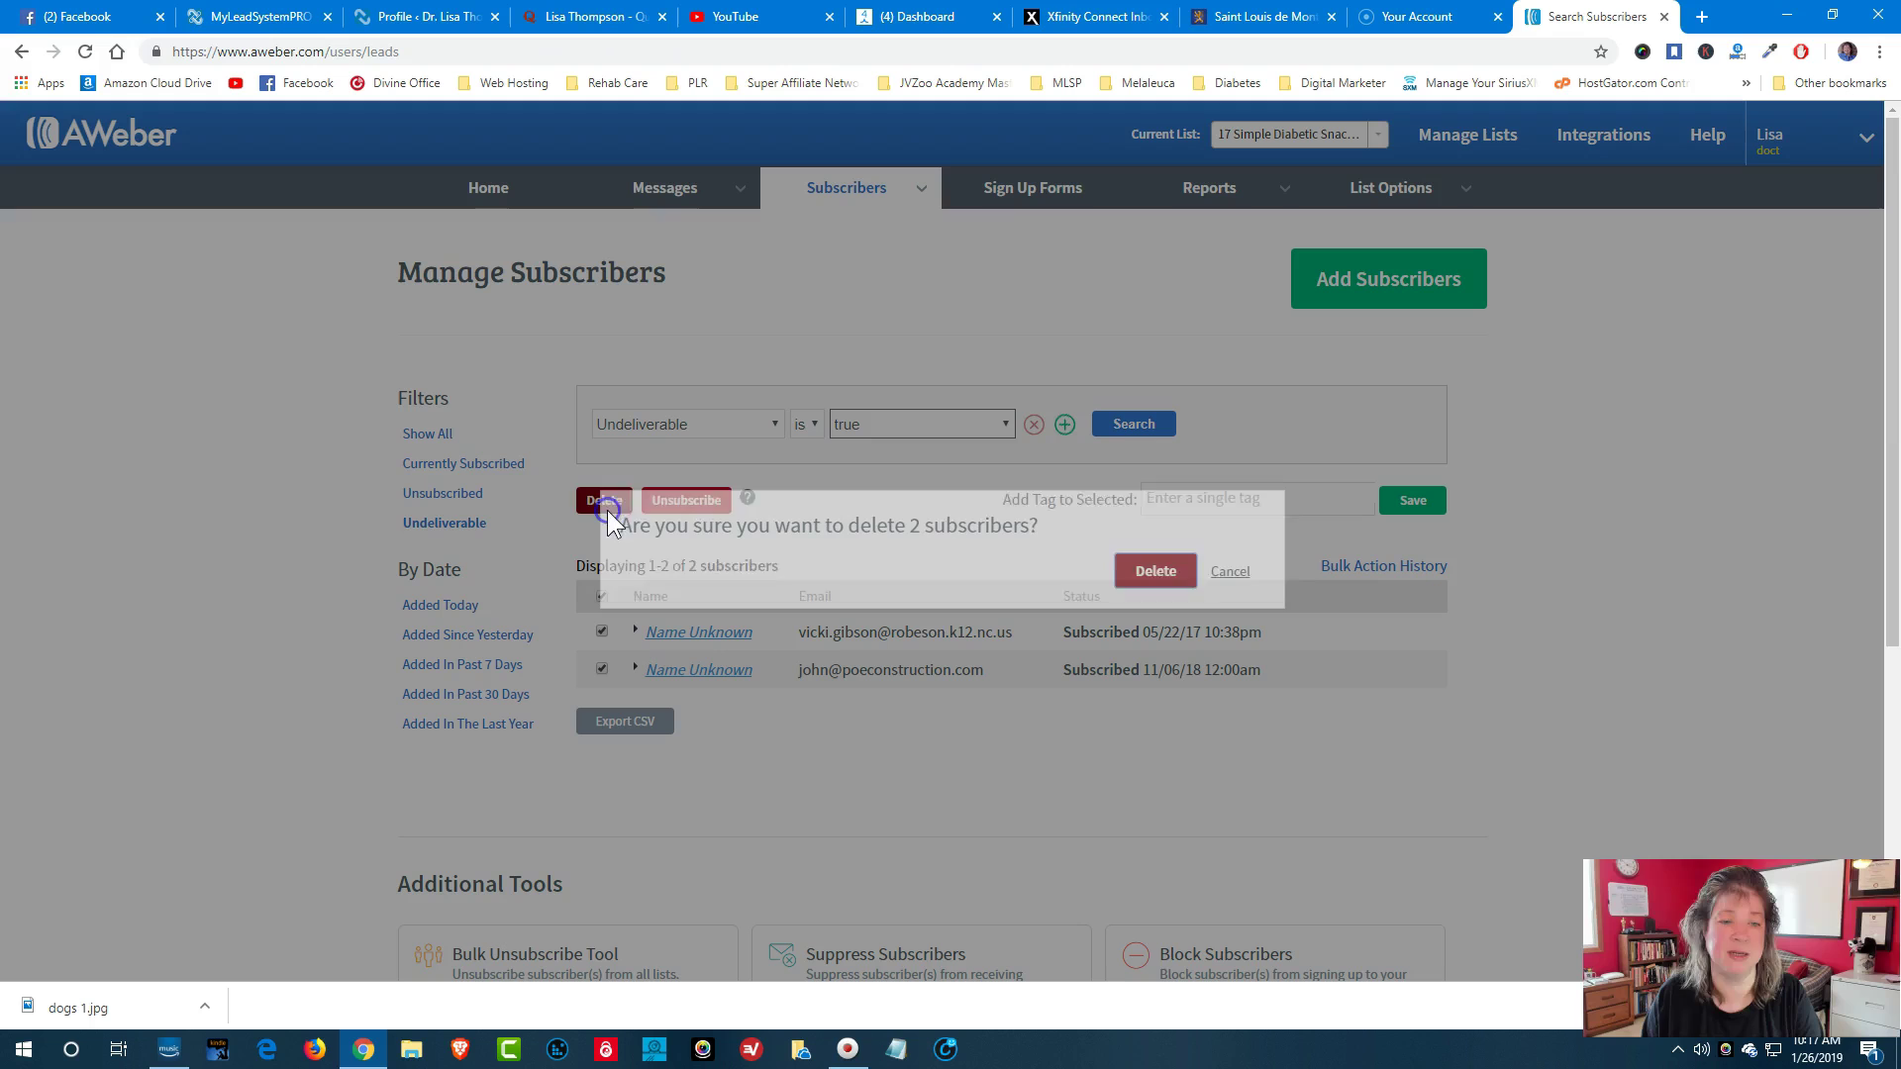
{"action": "left_click", "coordinate": [1150, 570]}
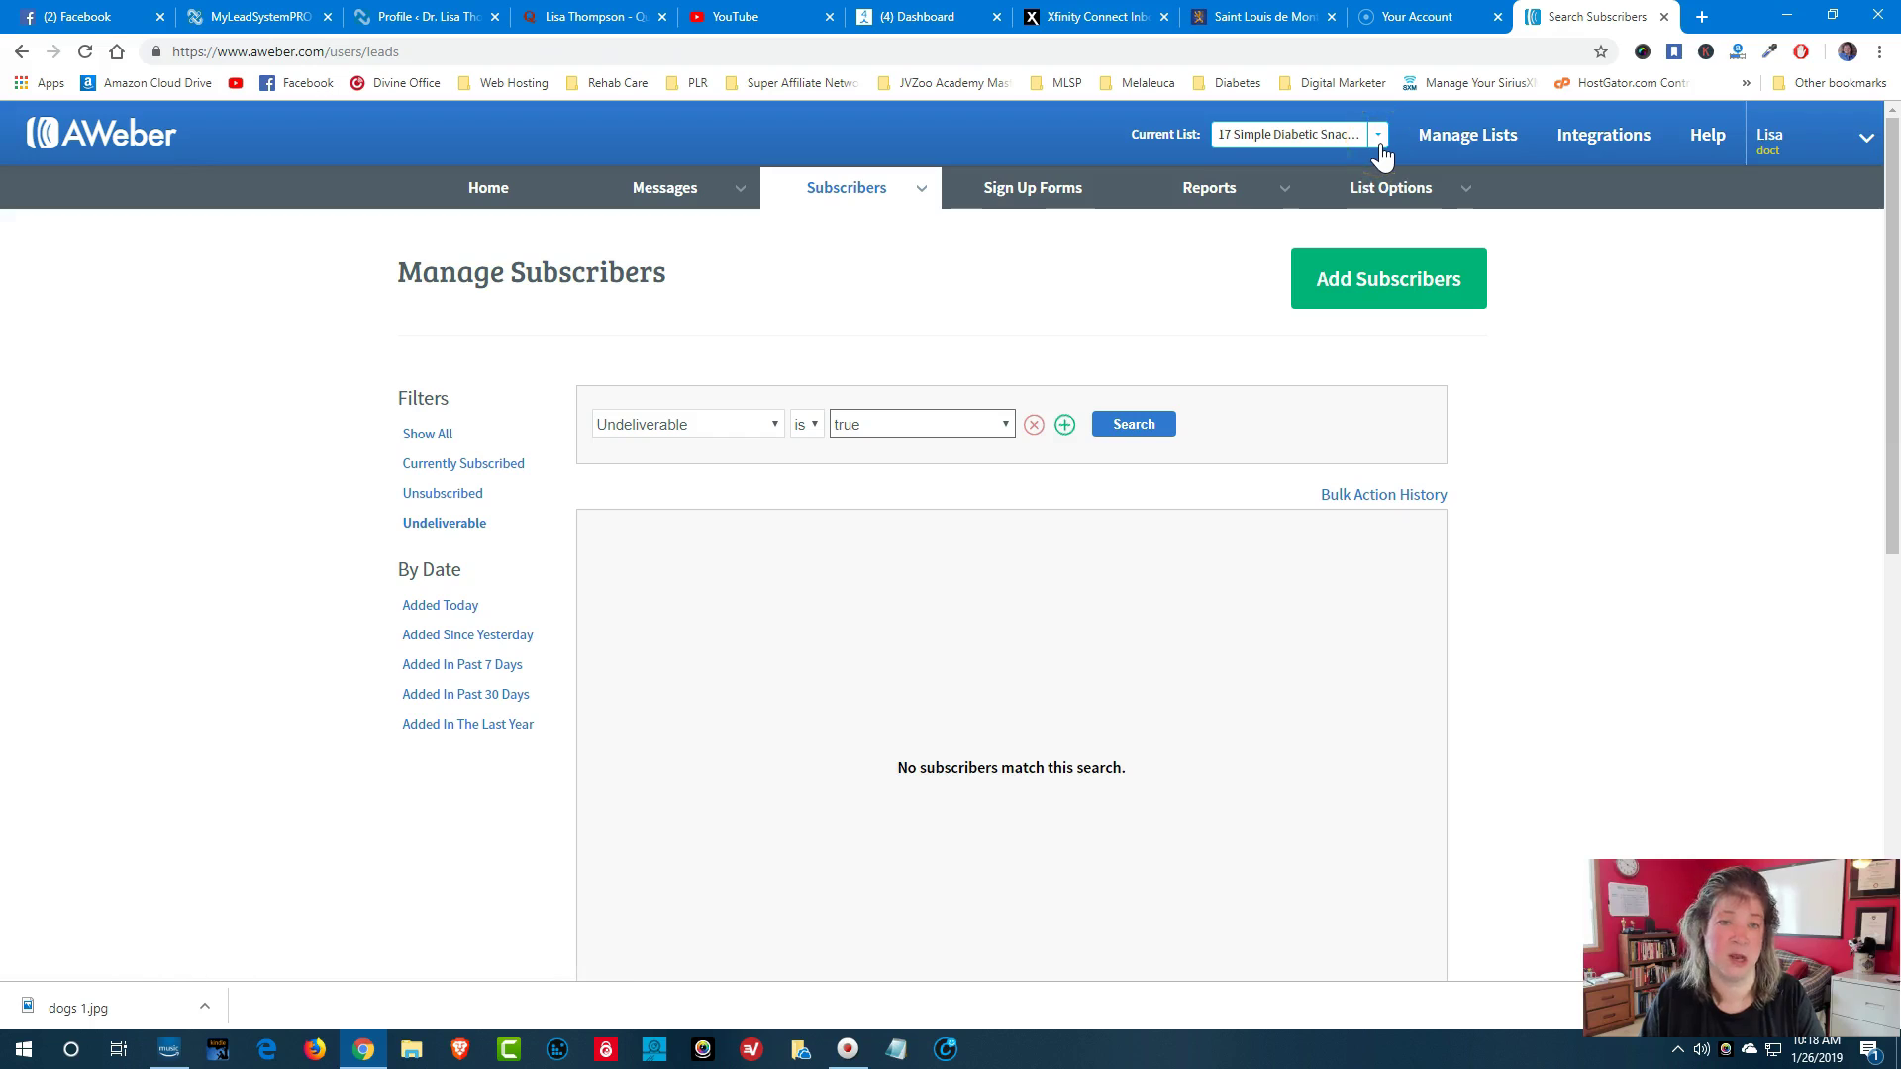
Open the stats for the sent broadcast 'I have a favor to ask you' from Broadcasts.
{"action": "left_click", "coordinate": [919, 191]}
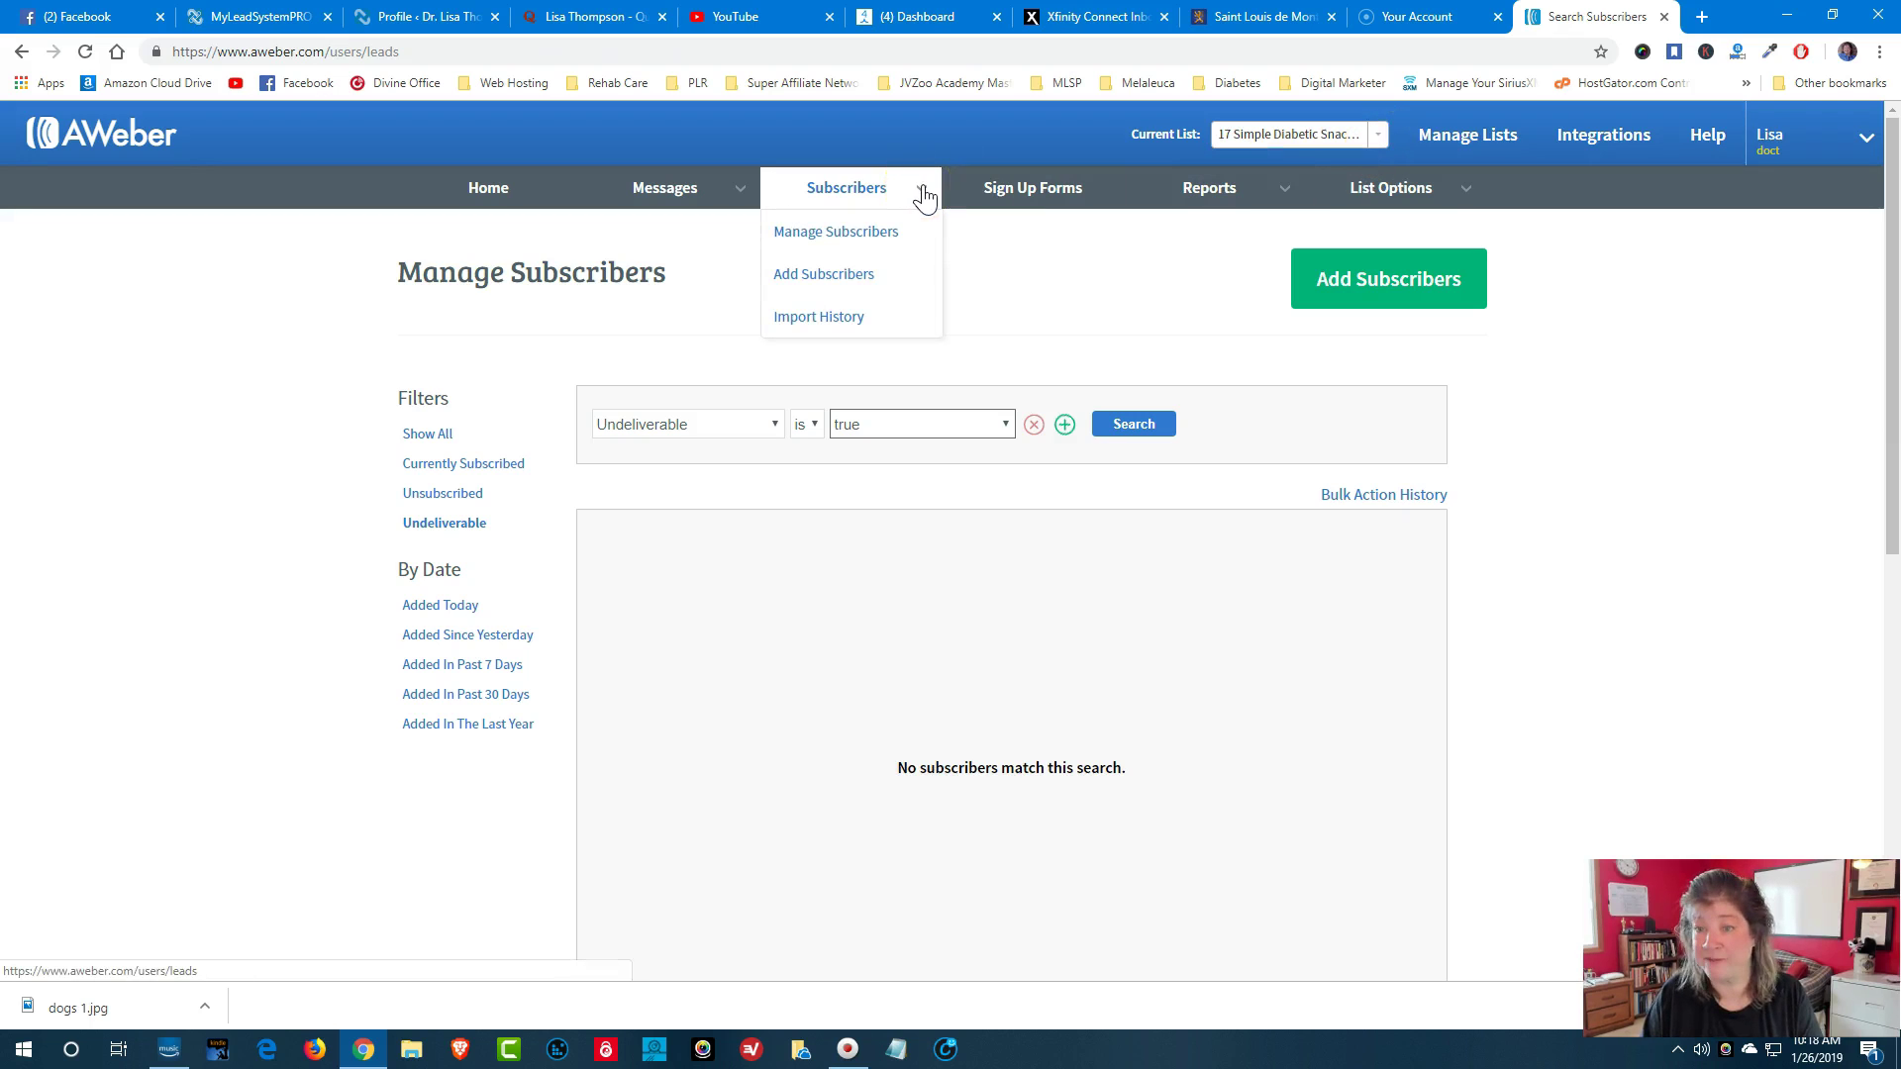
{"action": "left_click", "coordinate": [1074, 290]}
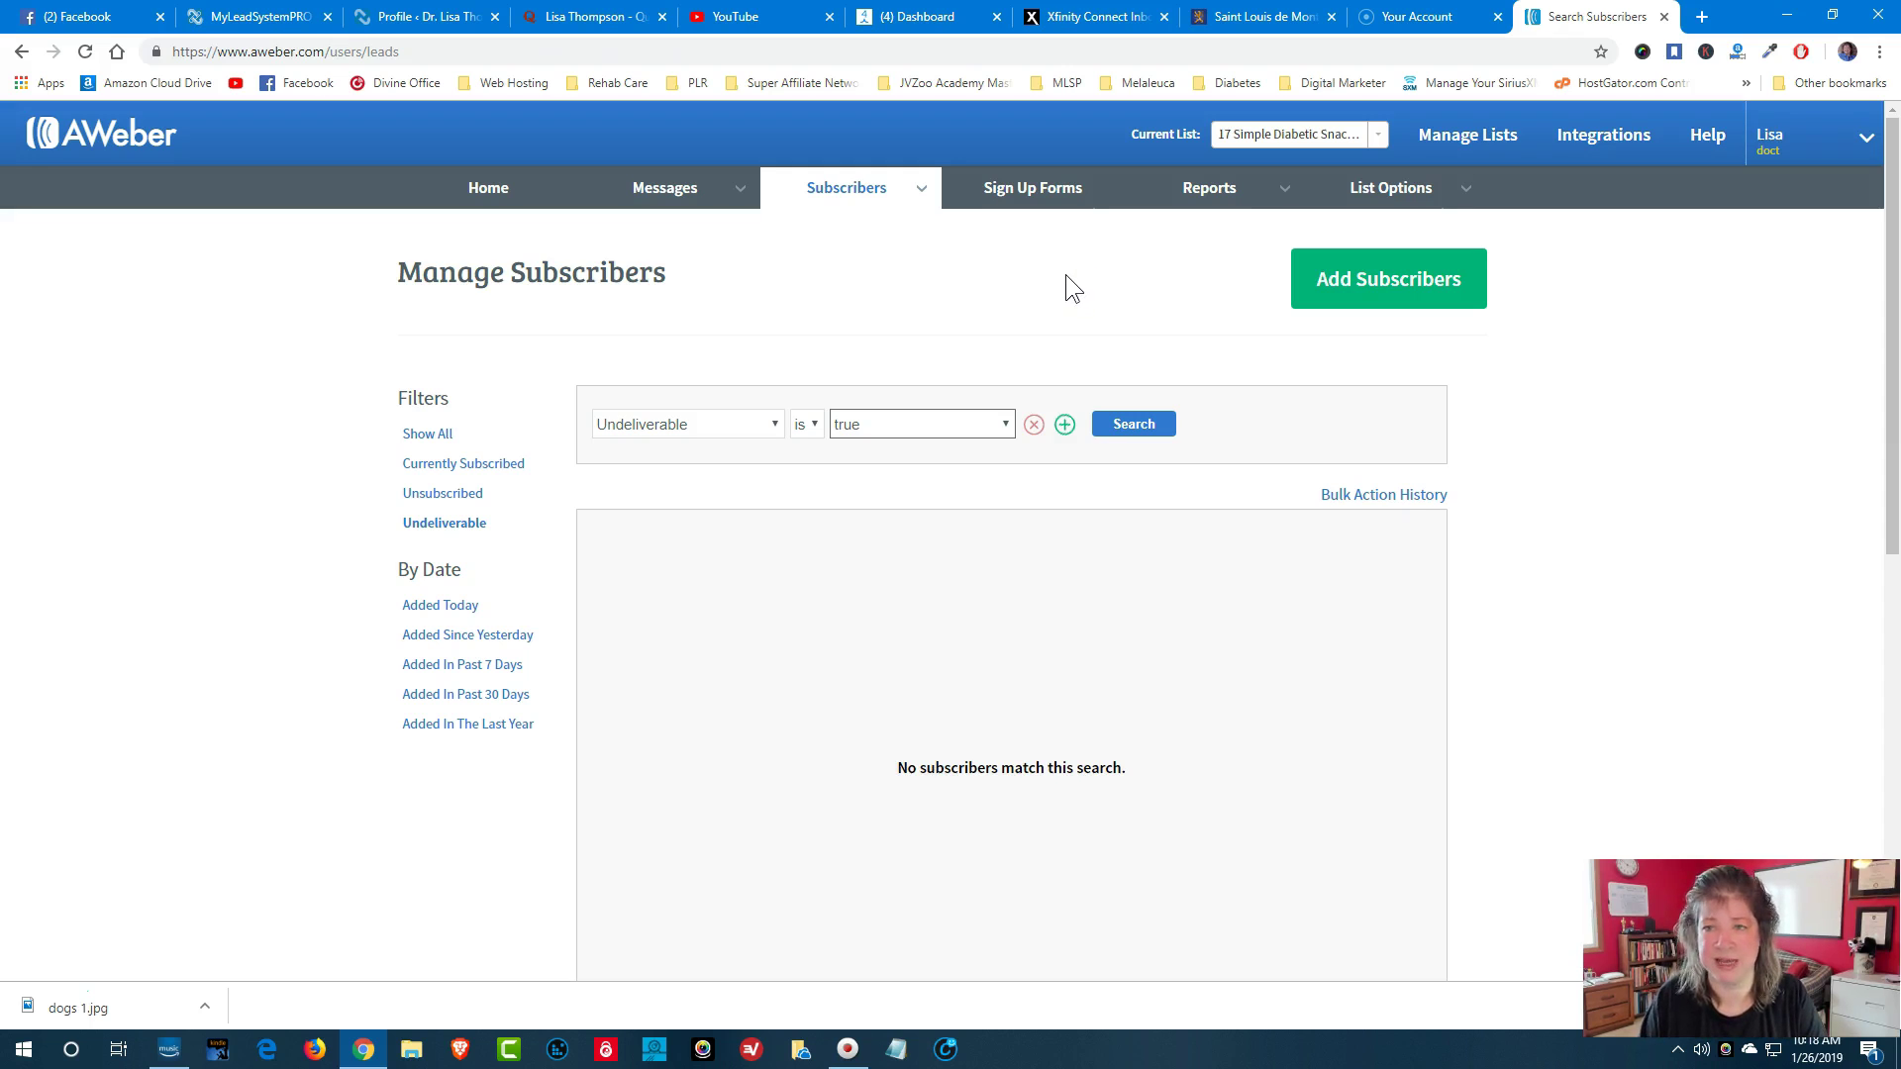
{"action": "left_click", "coordinate": [752, 184]}
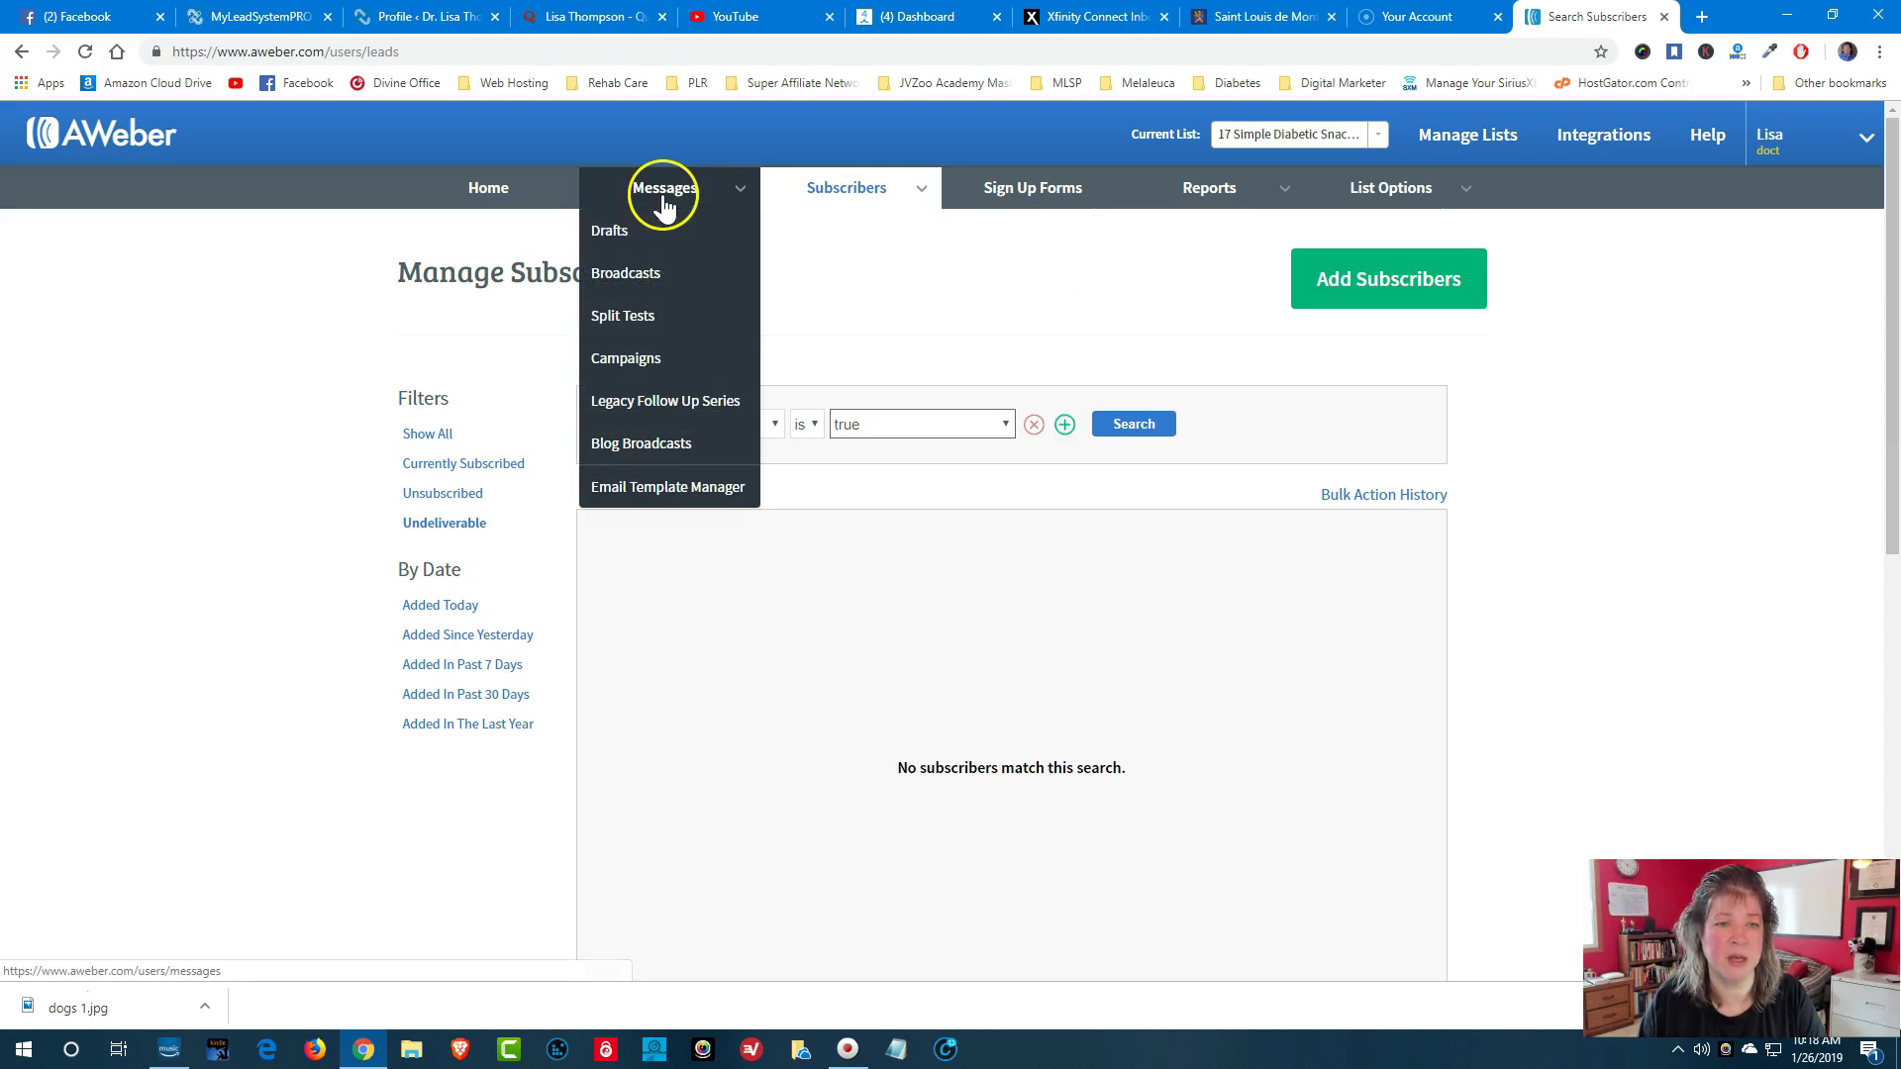
{"action": "left_click", "coordinate": [649, 272]}
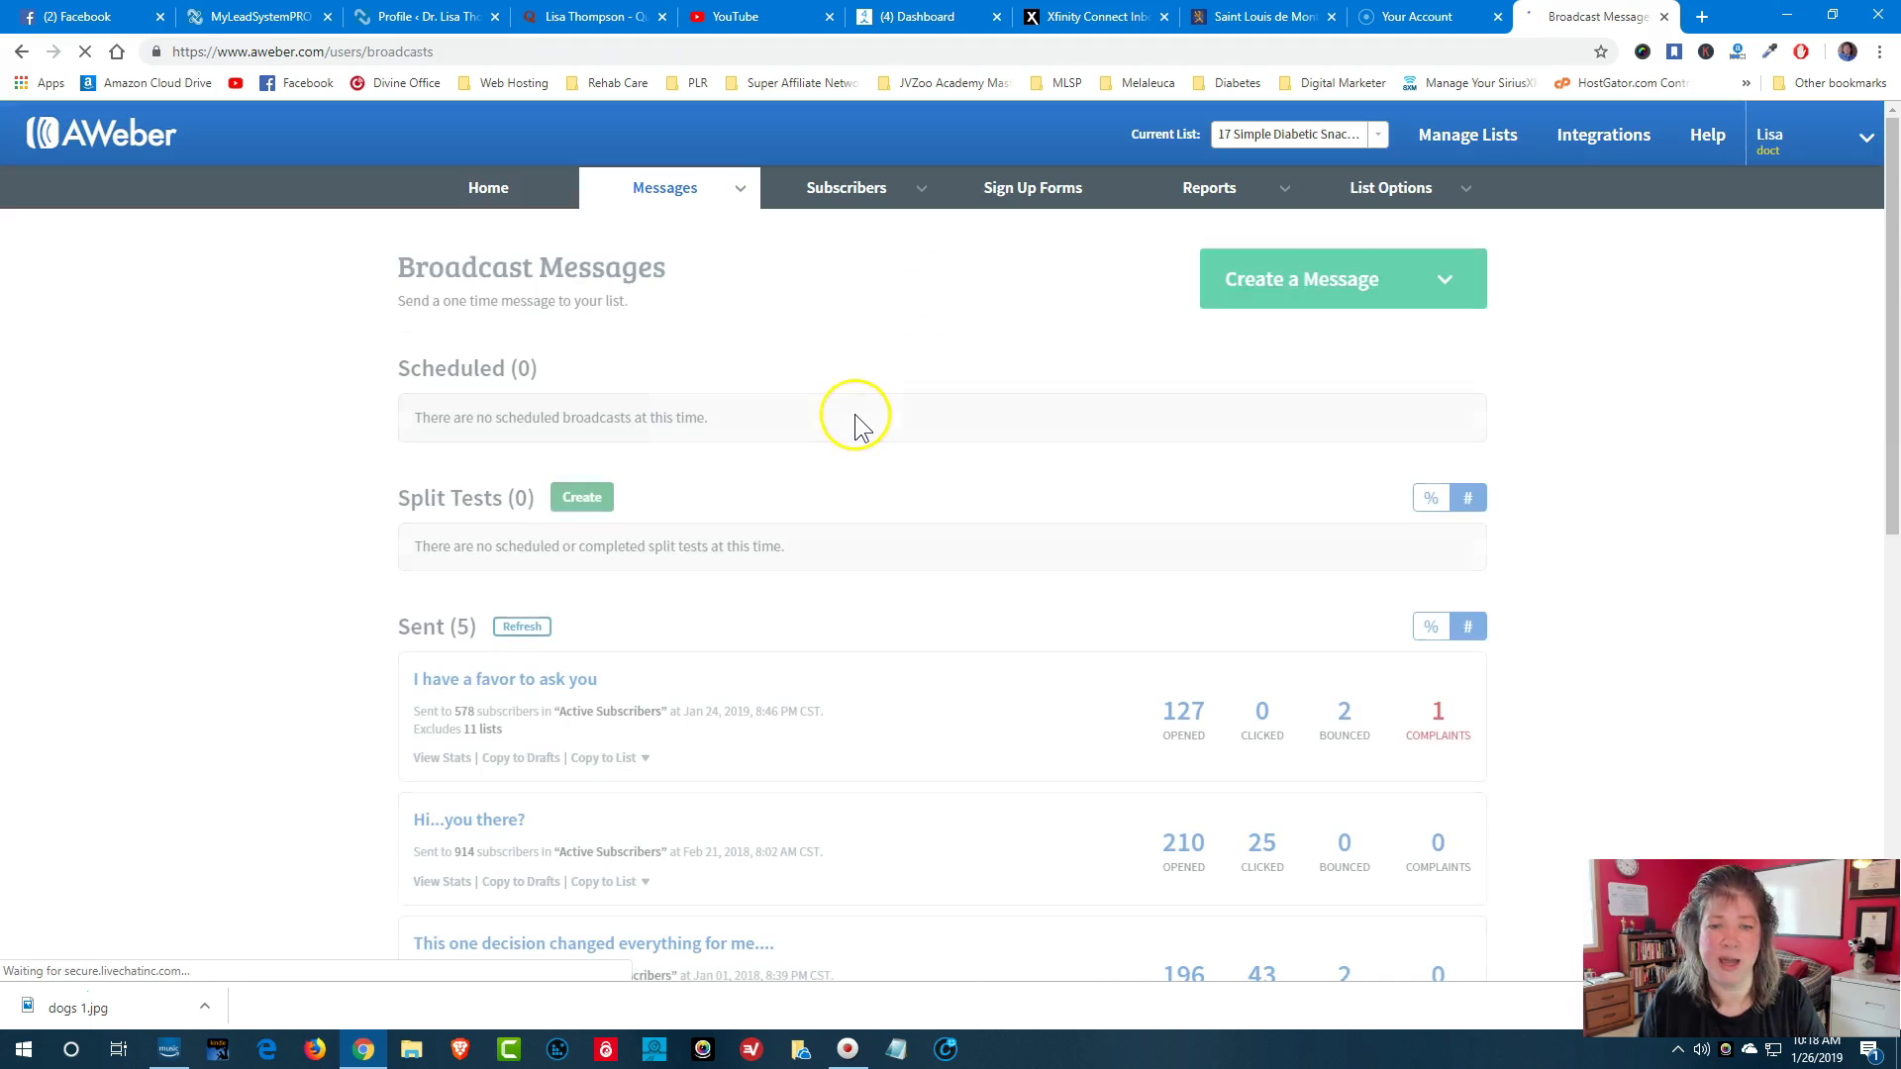
{"action": "scroll", "coordinate": [853, 414], "scroll_direction": "down", "scroll_amount": 2}
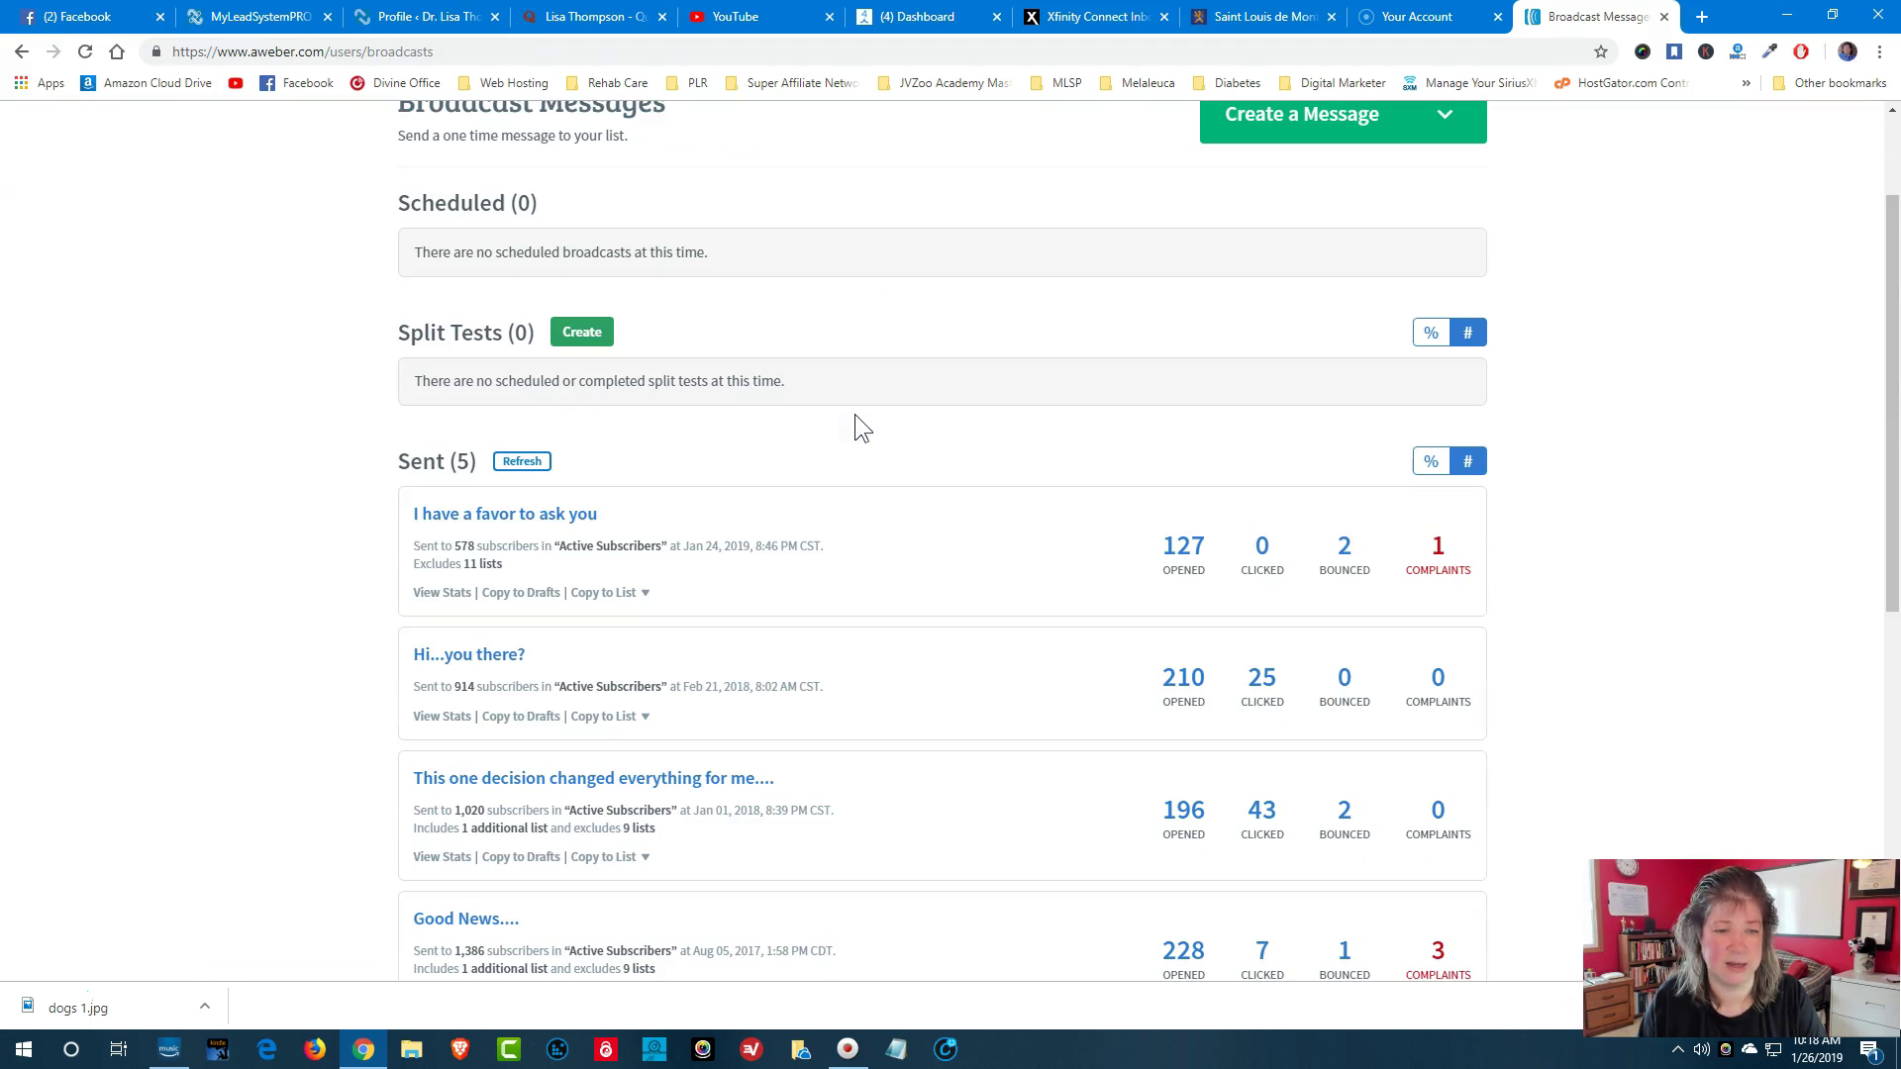
{"action": "left_click", "coordinate": [544, 515]}
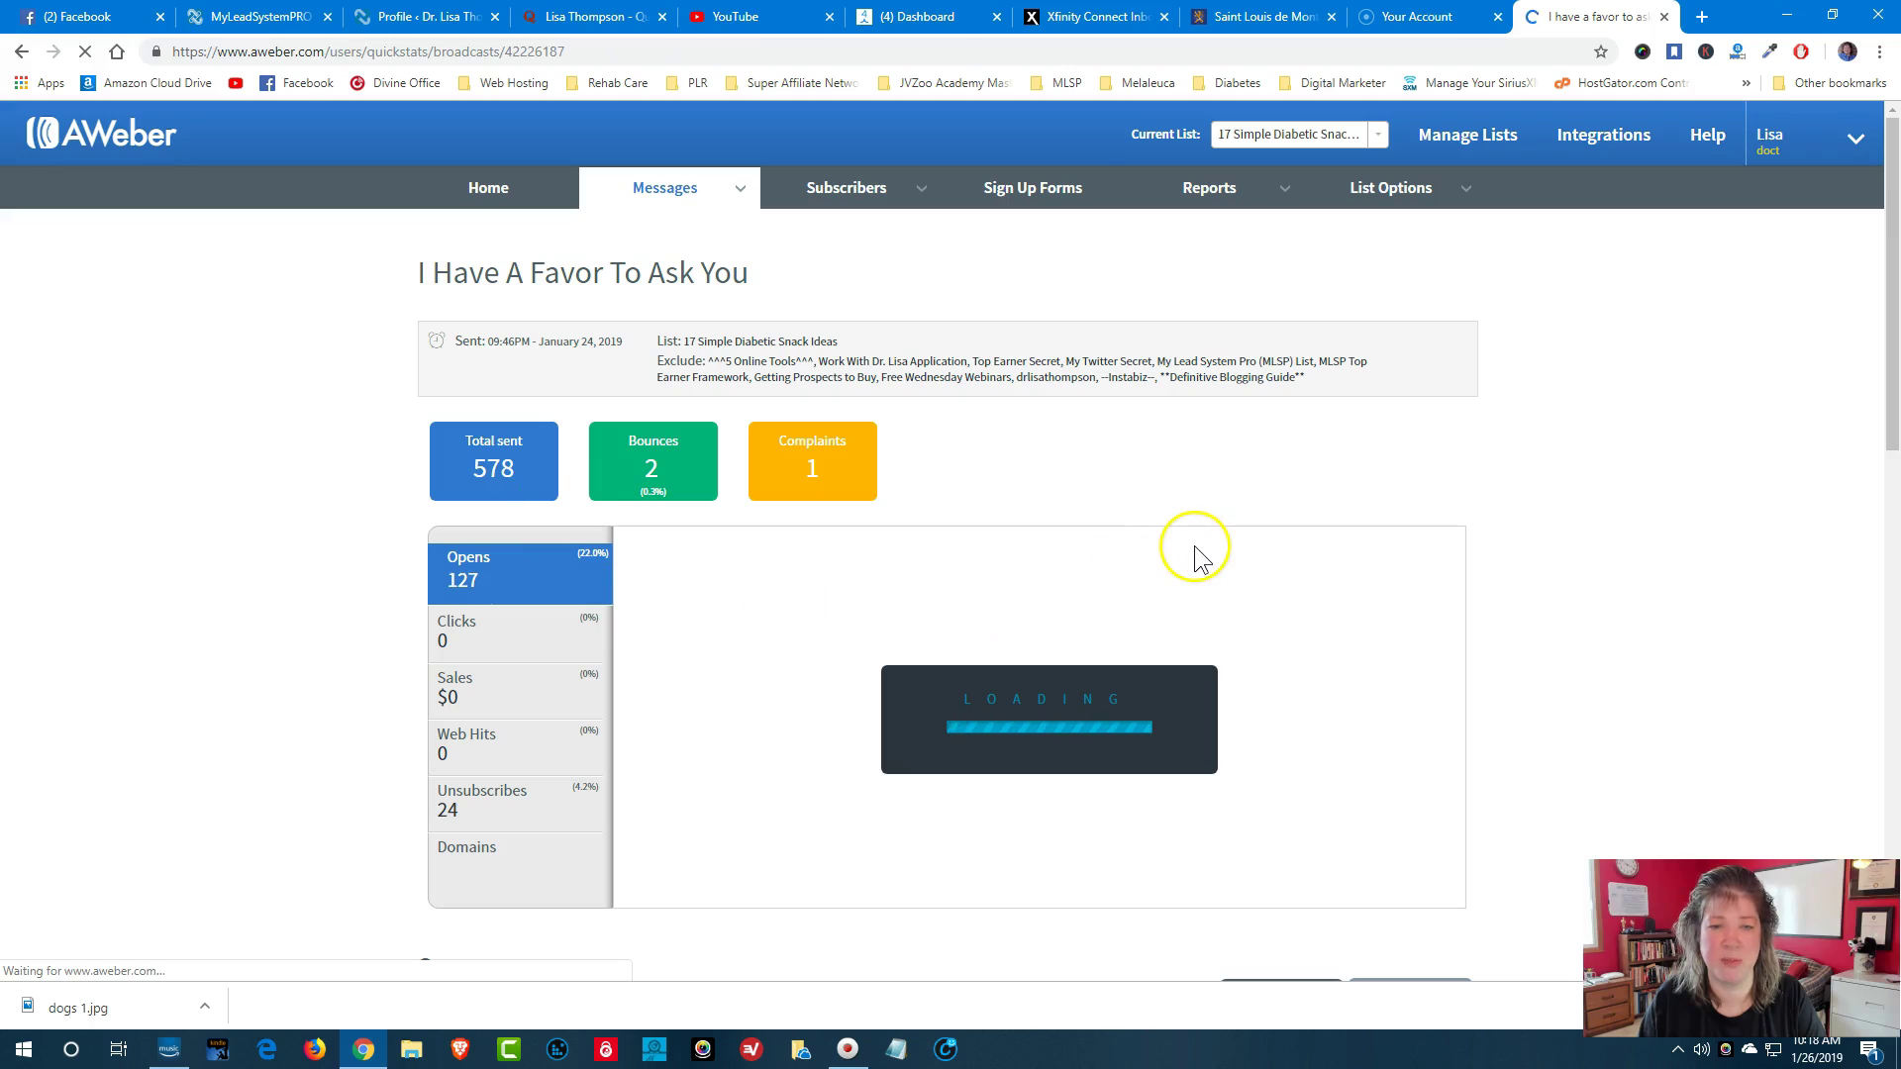
{"action": "scroll", "coordinate": [1199, 549], "scroll_direction": "down", "scroll_amount": 6}
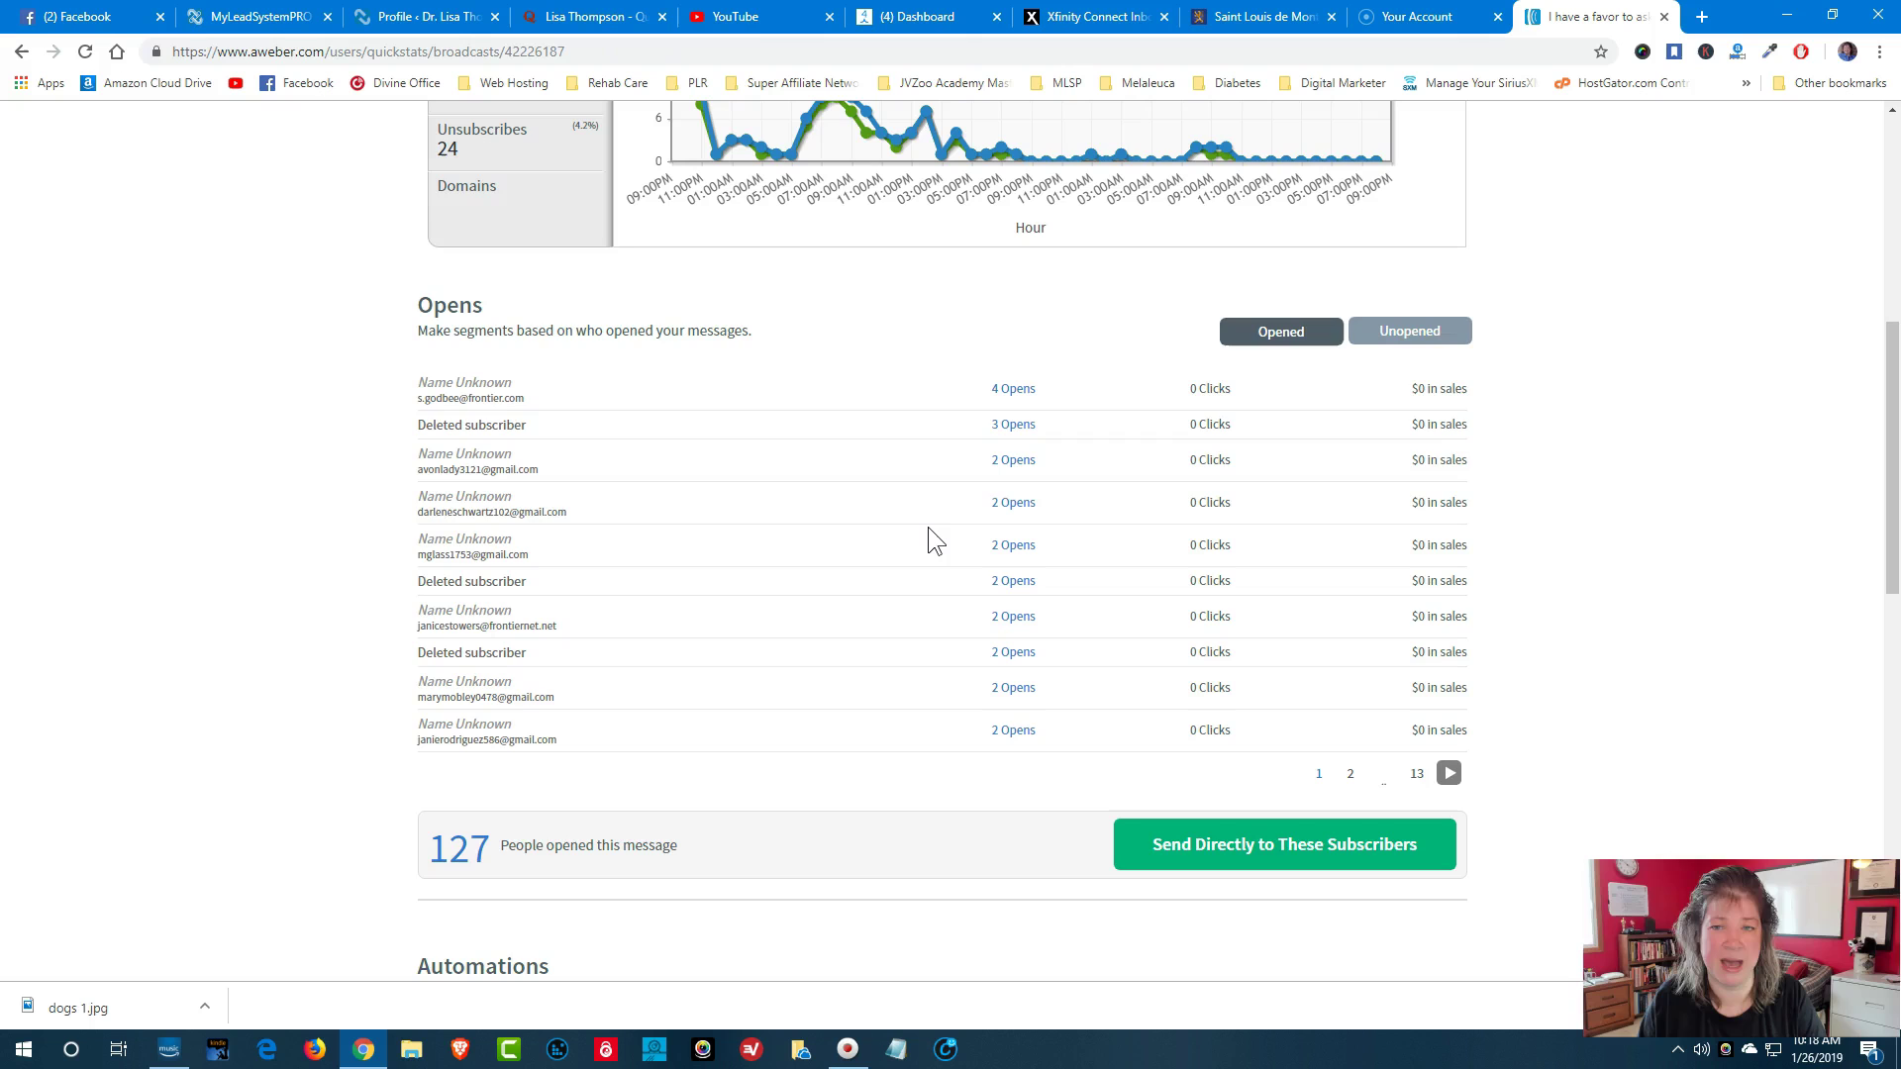
{"action": "scroll", "coordinate": [928, 526], "scroll_direction": "up", "scroll_amount": 2}
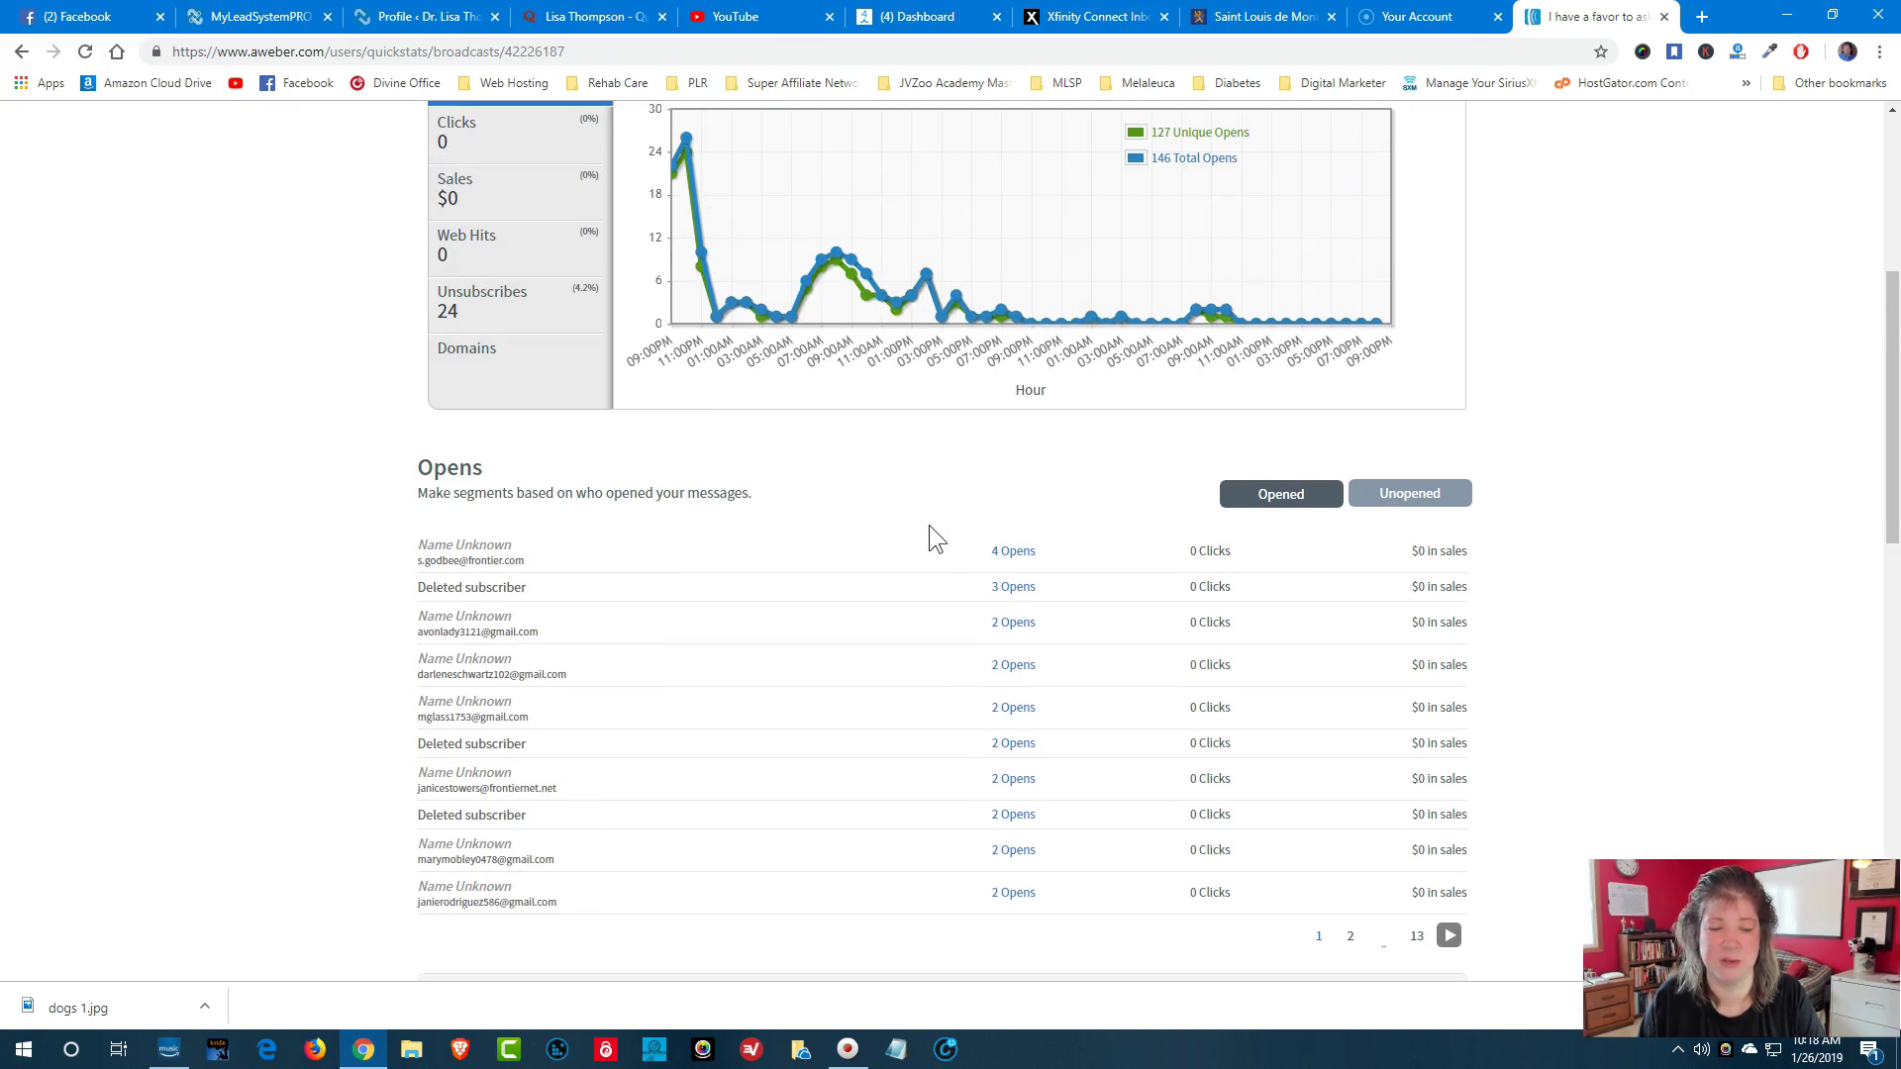
{"action": "scroll", "coordinate": [929, 524], "scroll_direction": "down", "scroll_amount": 10}
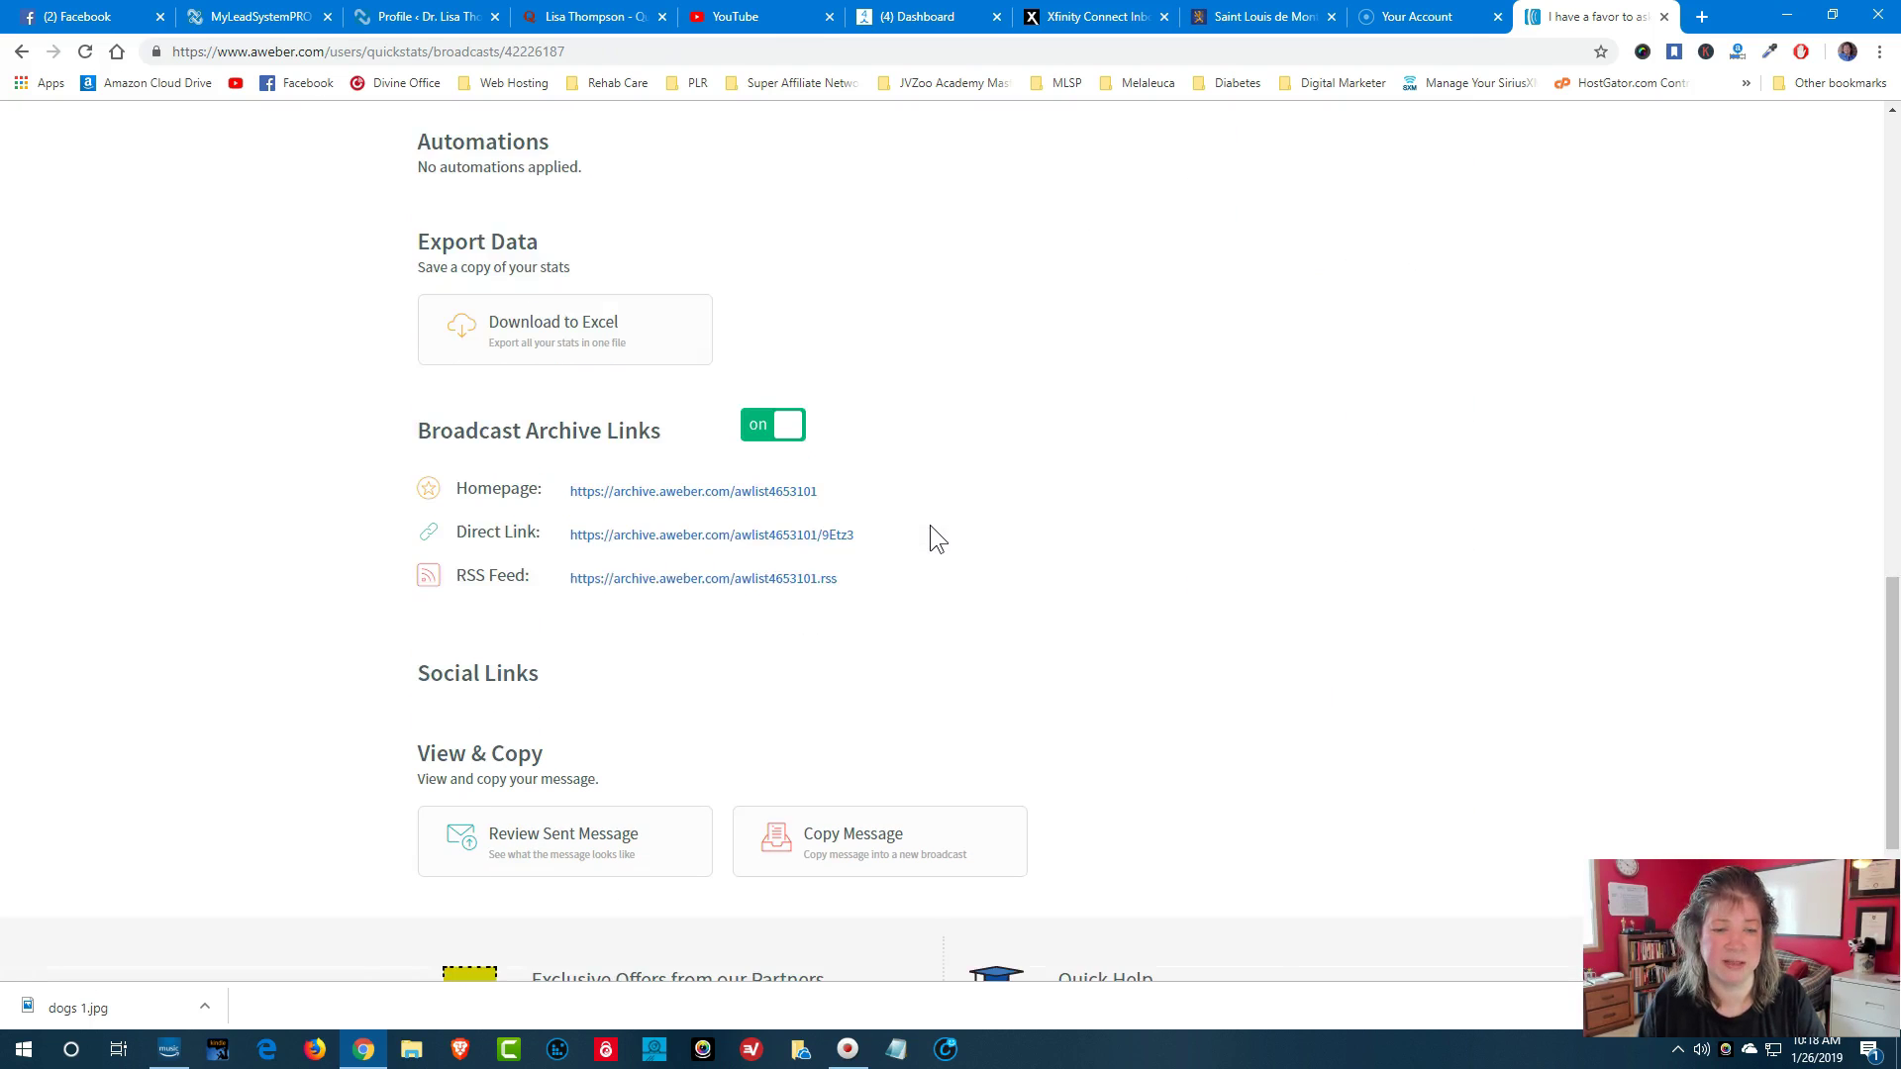
{"action": "scroll", "coordinate": [930, 529], "scroll_direction": "down", "scroll_amount": 2}
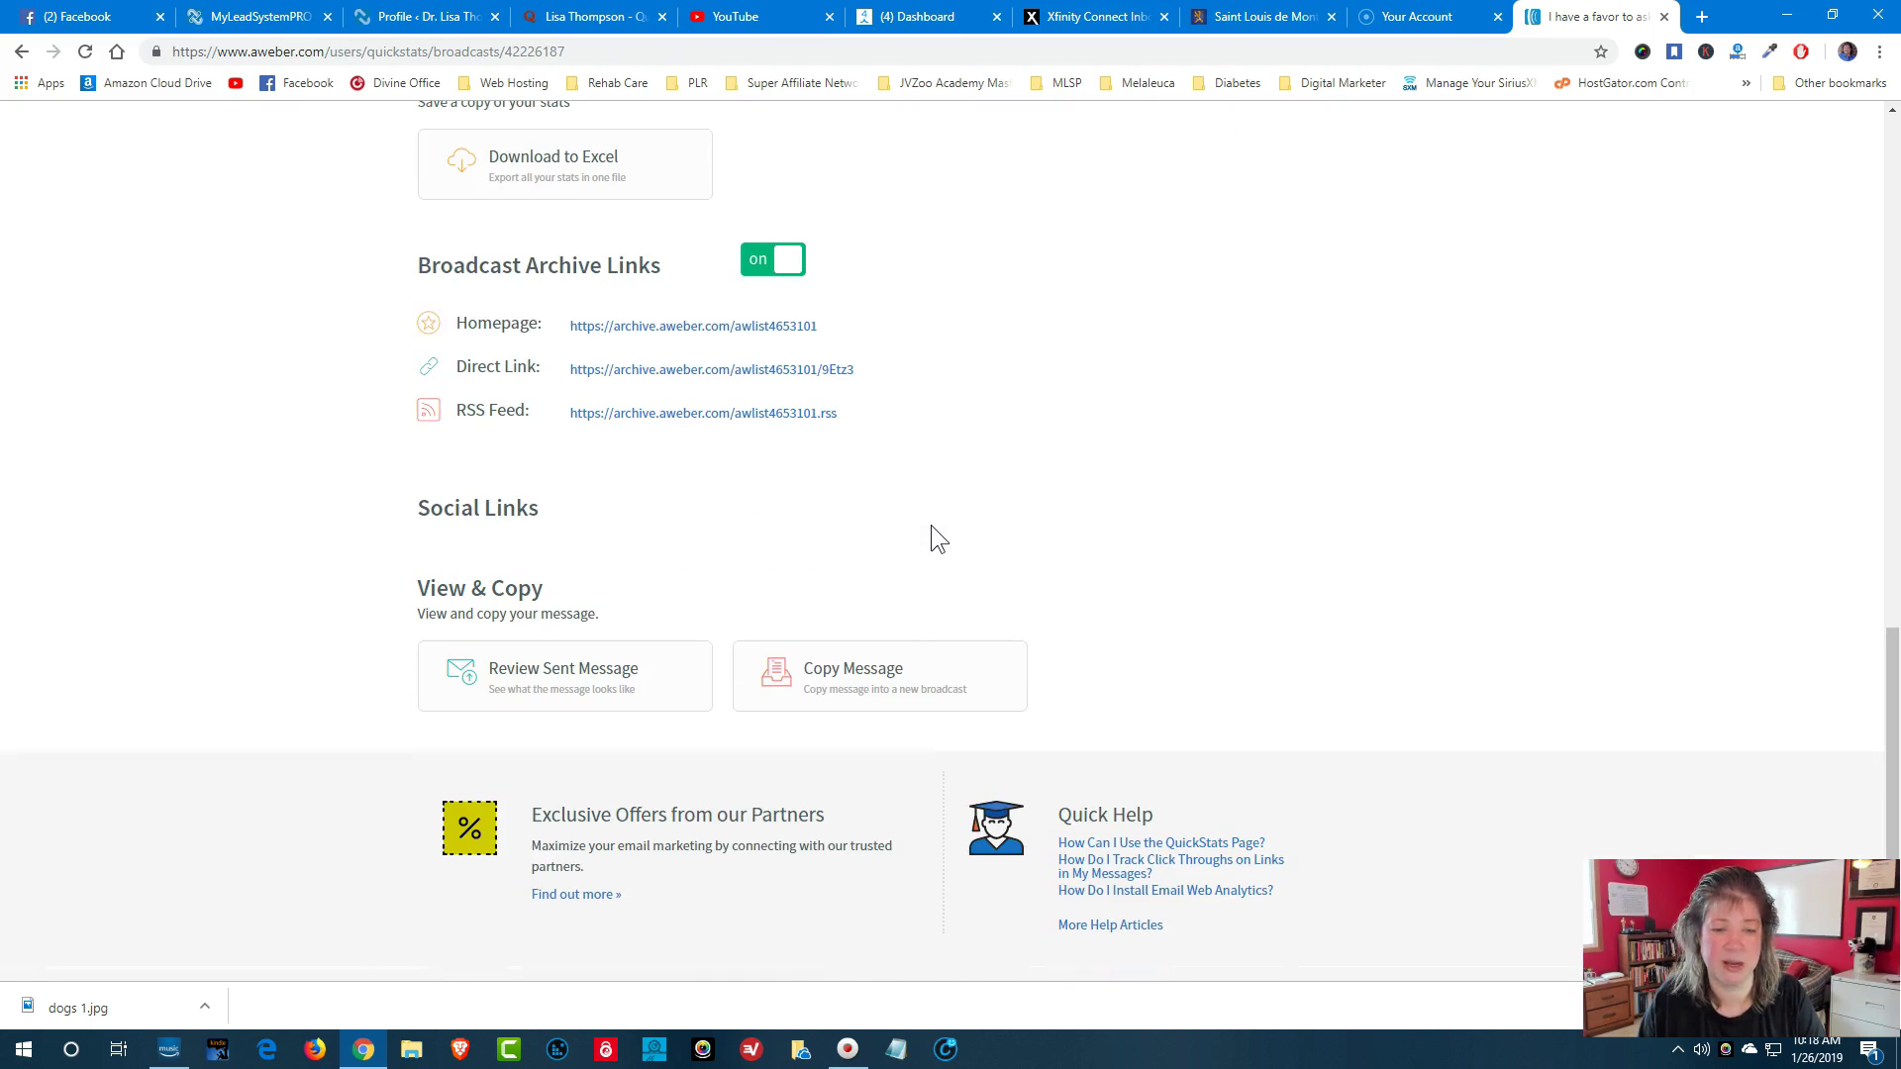
Open Review Sent Message and zoom the browser to 125% to read the broadcast.
{"action": "left_click", "coordinate": [613, 692]}
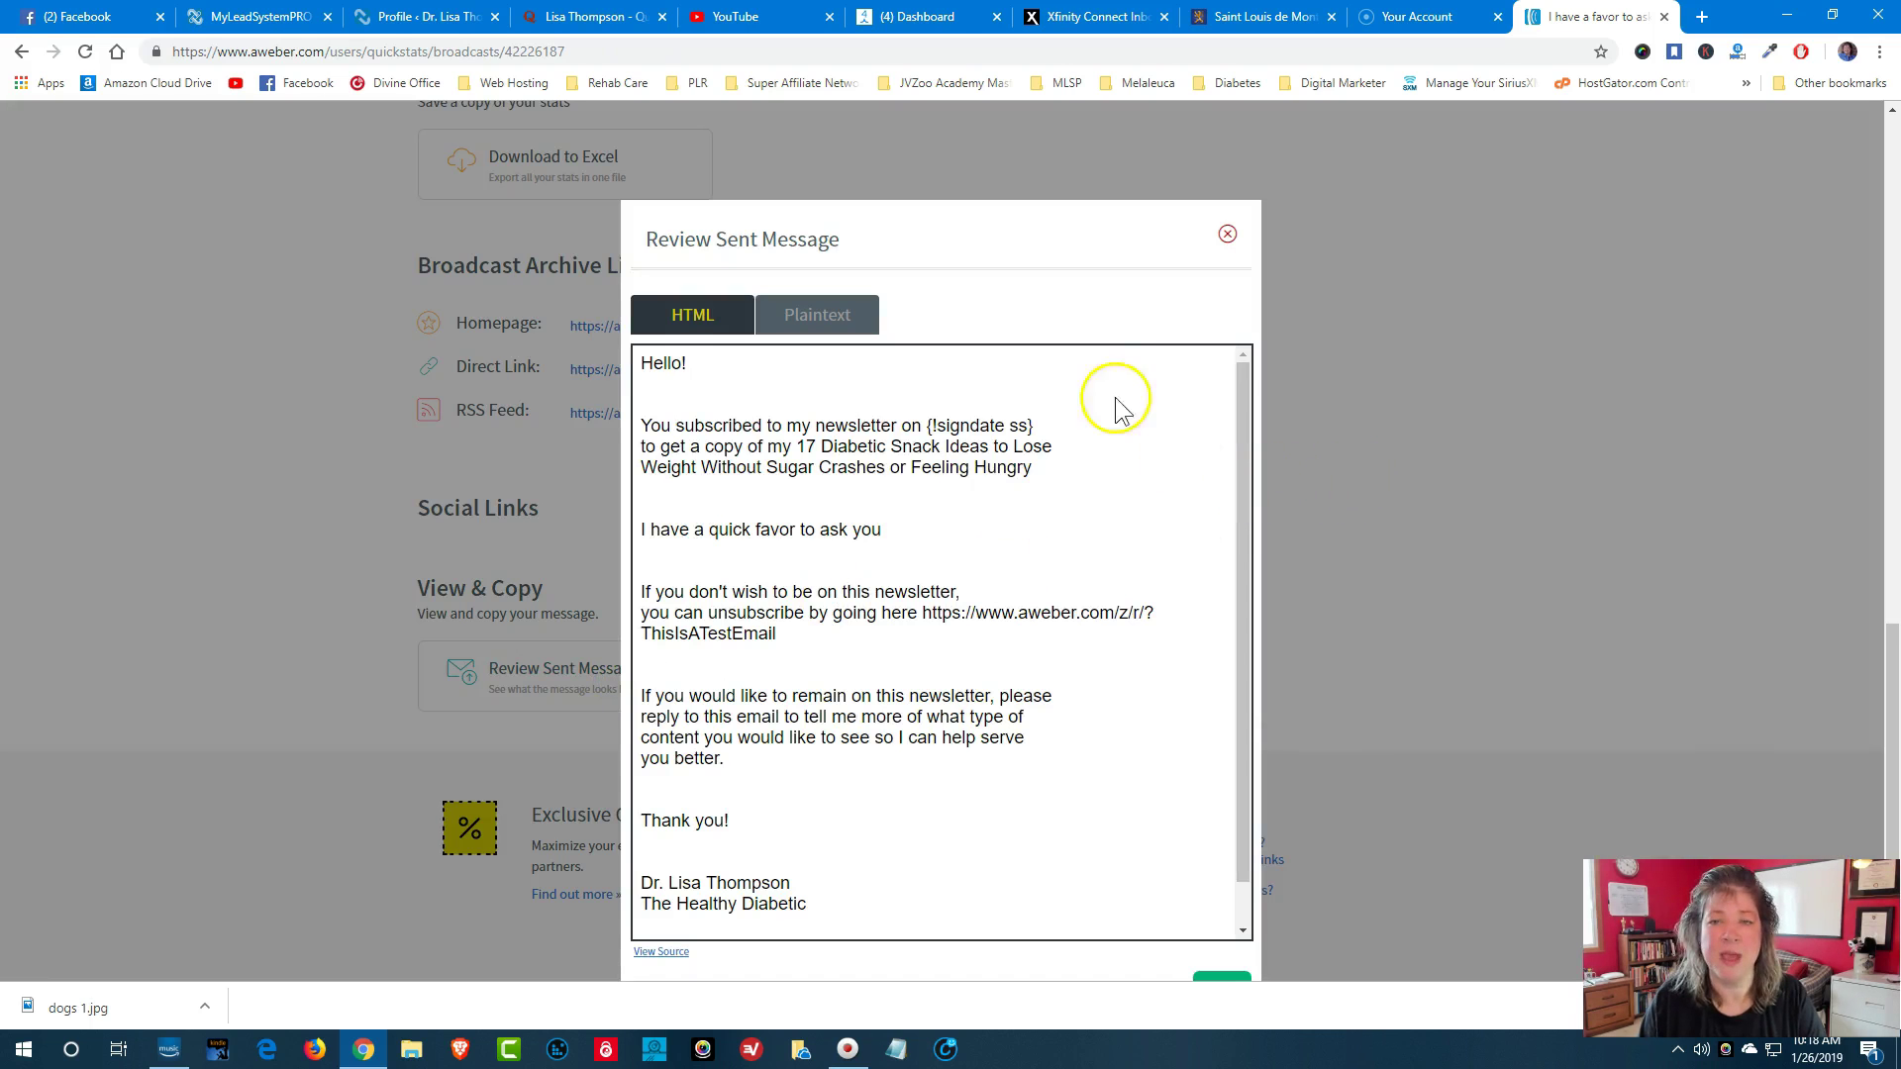
{"action": "left_click", "coordinate": [1878, 52]}
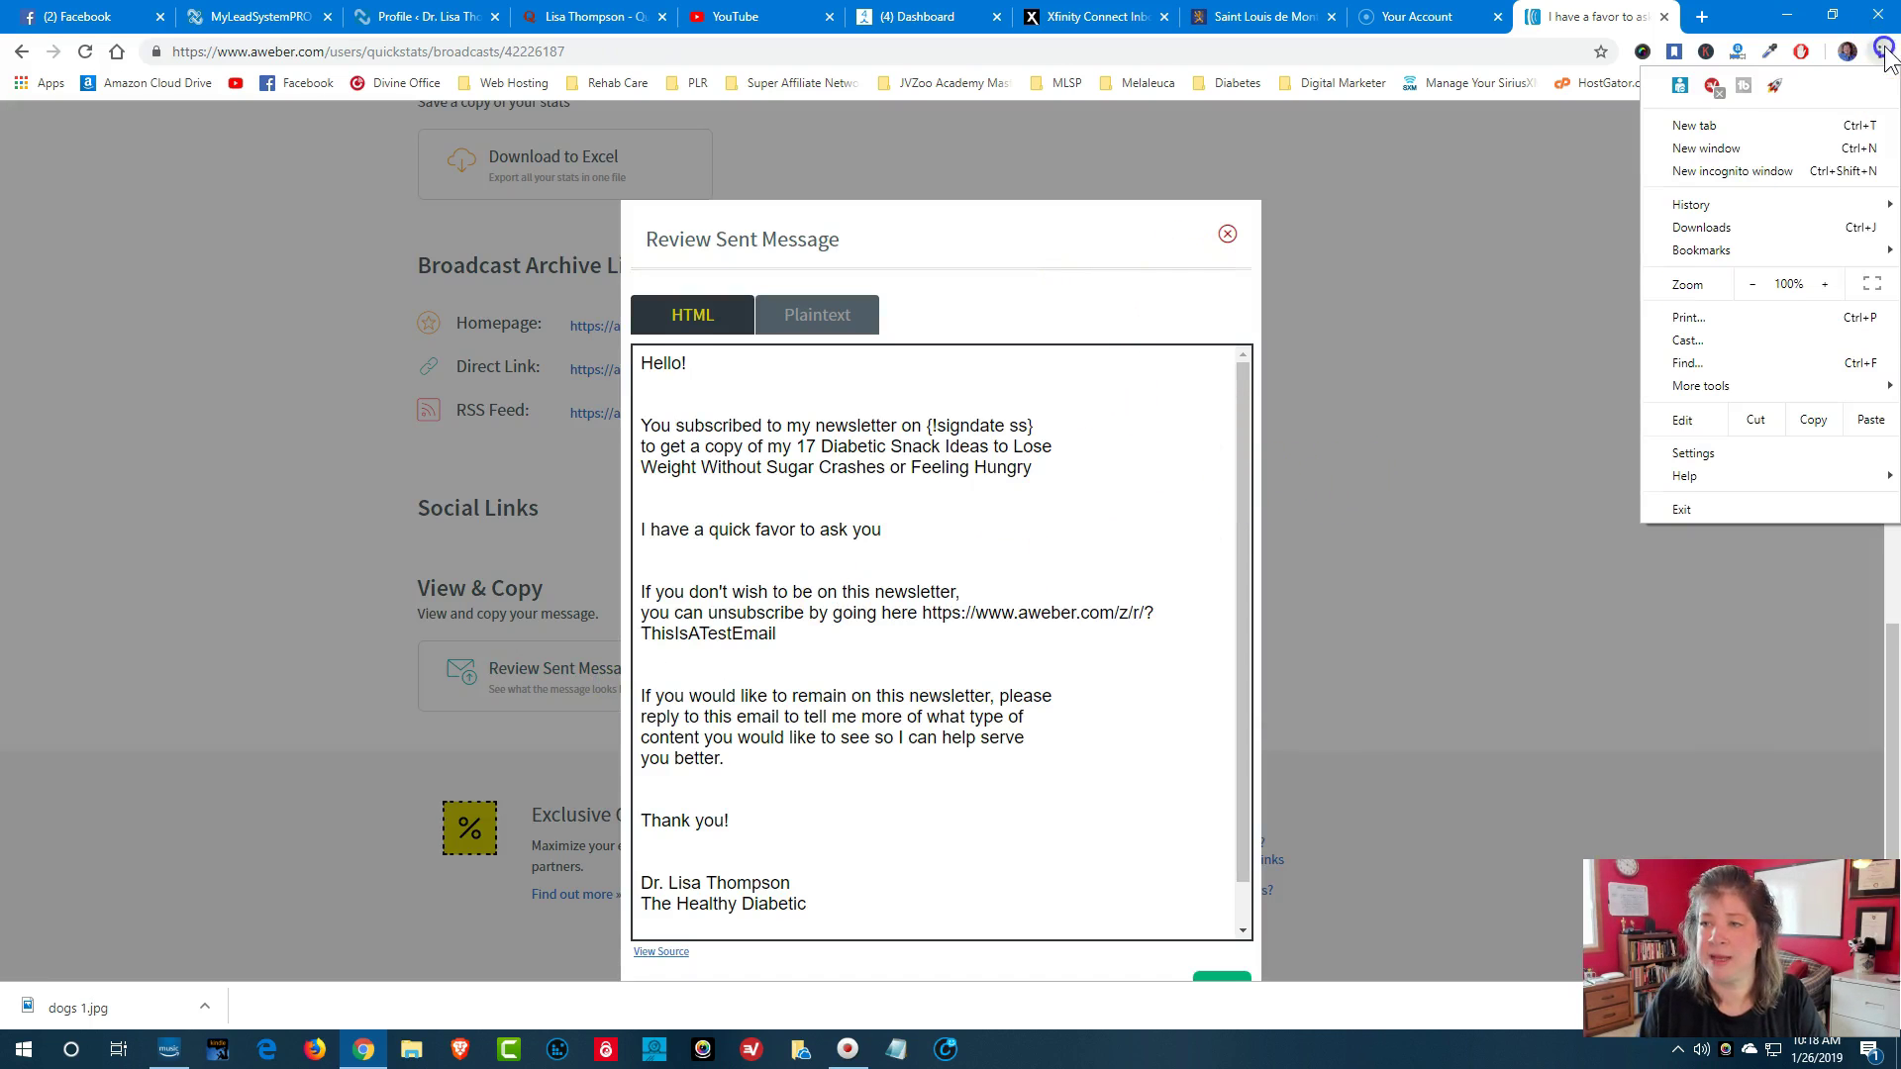
{"action": "left_click", "coordinate": [1826, 284]}
{"action": "left_click", "coordinate": [1826, 284]}
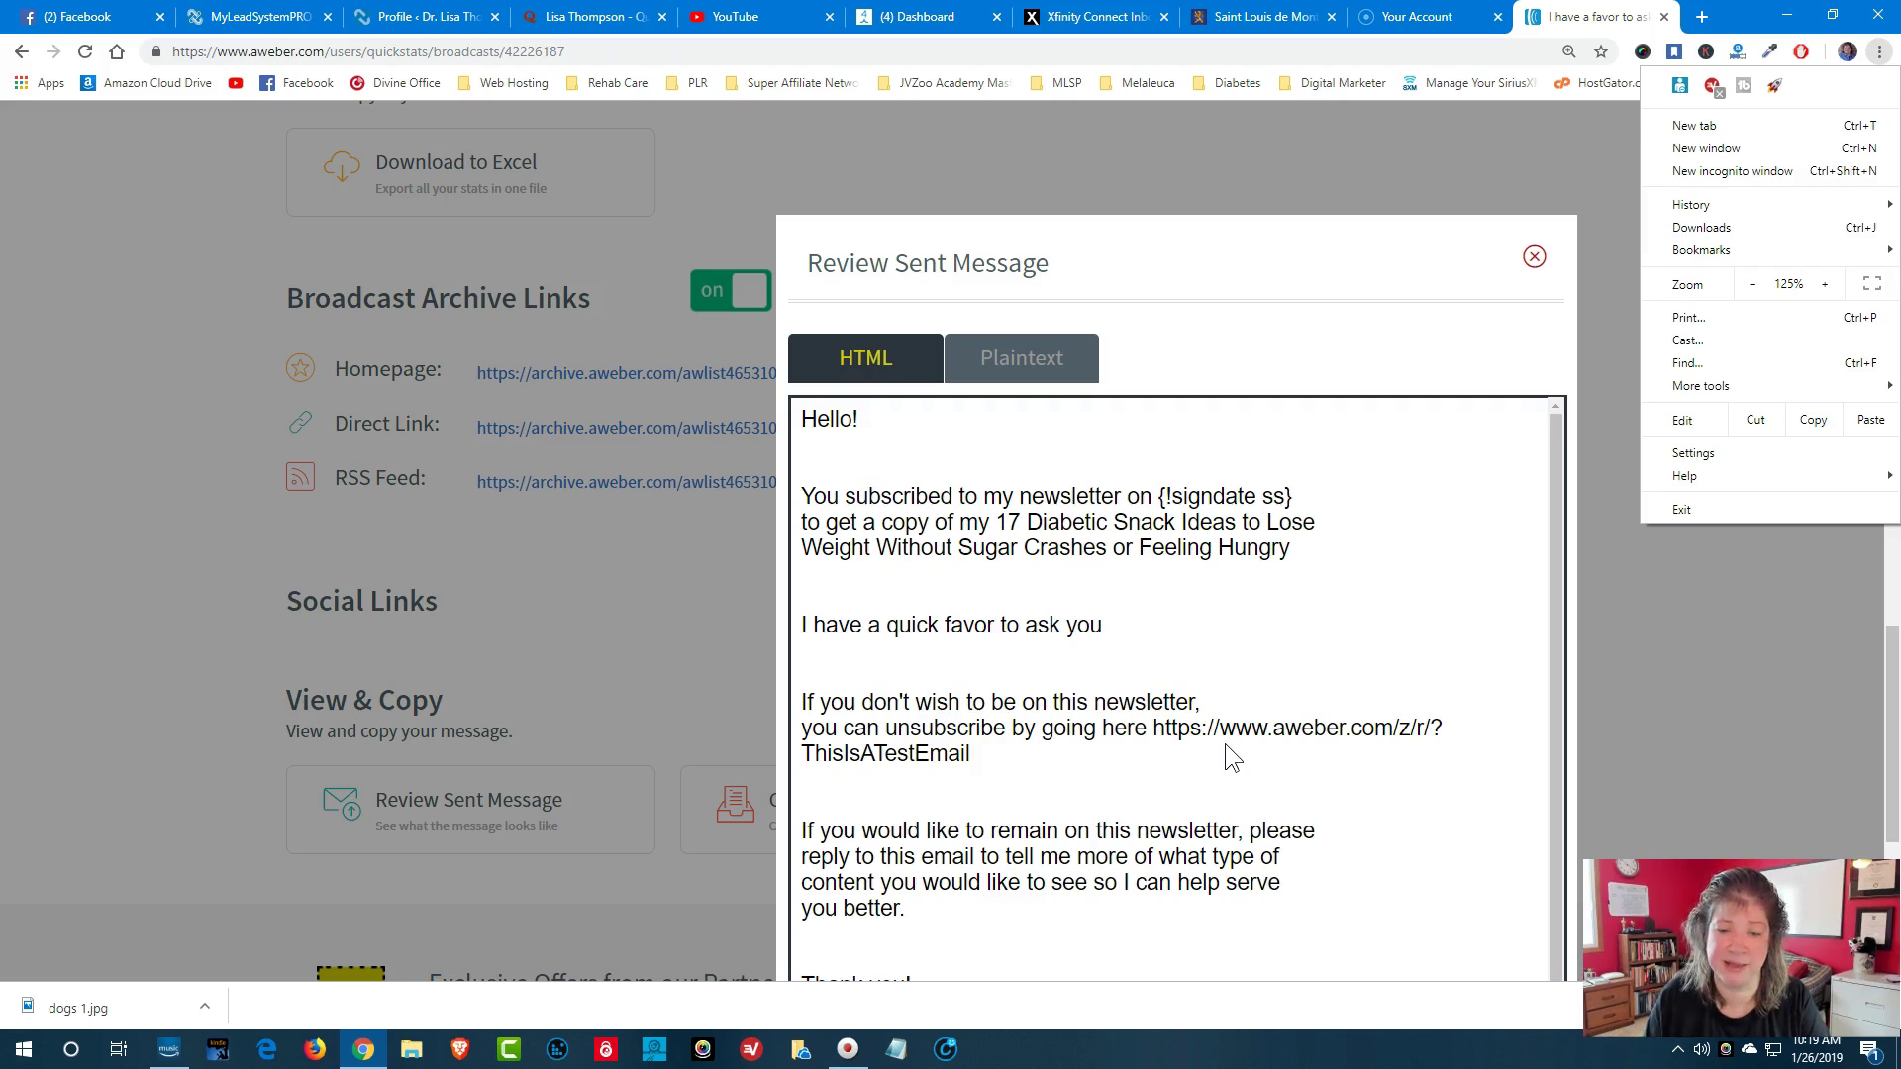
{"action": "left_click", "coordinate": [1226, 744]}
{"action": "scroll", "coordinate": [1226, 745], "scroll_direction": "down", "scroll_amount": 1}
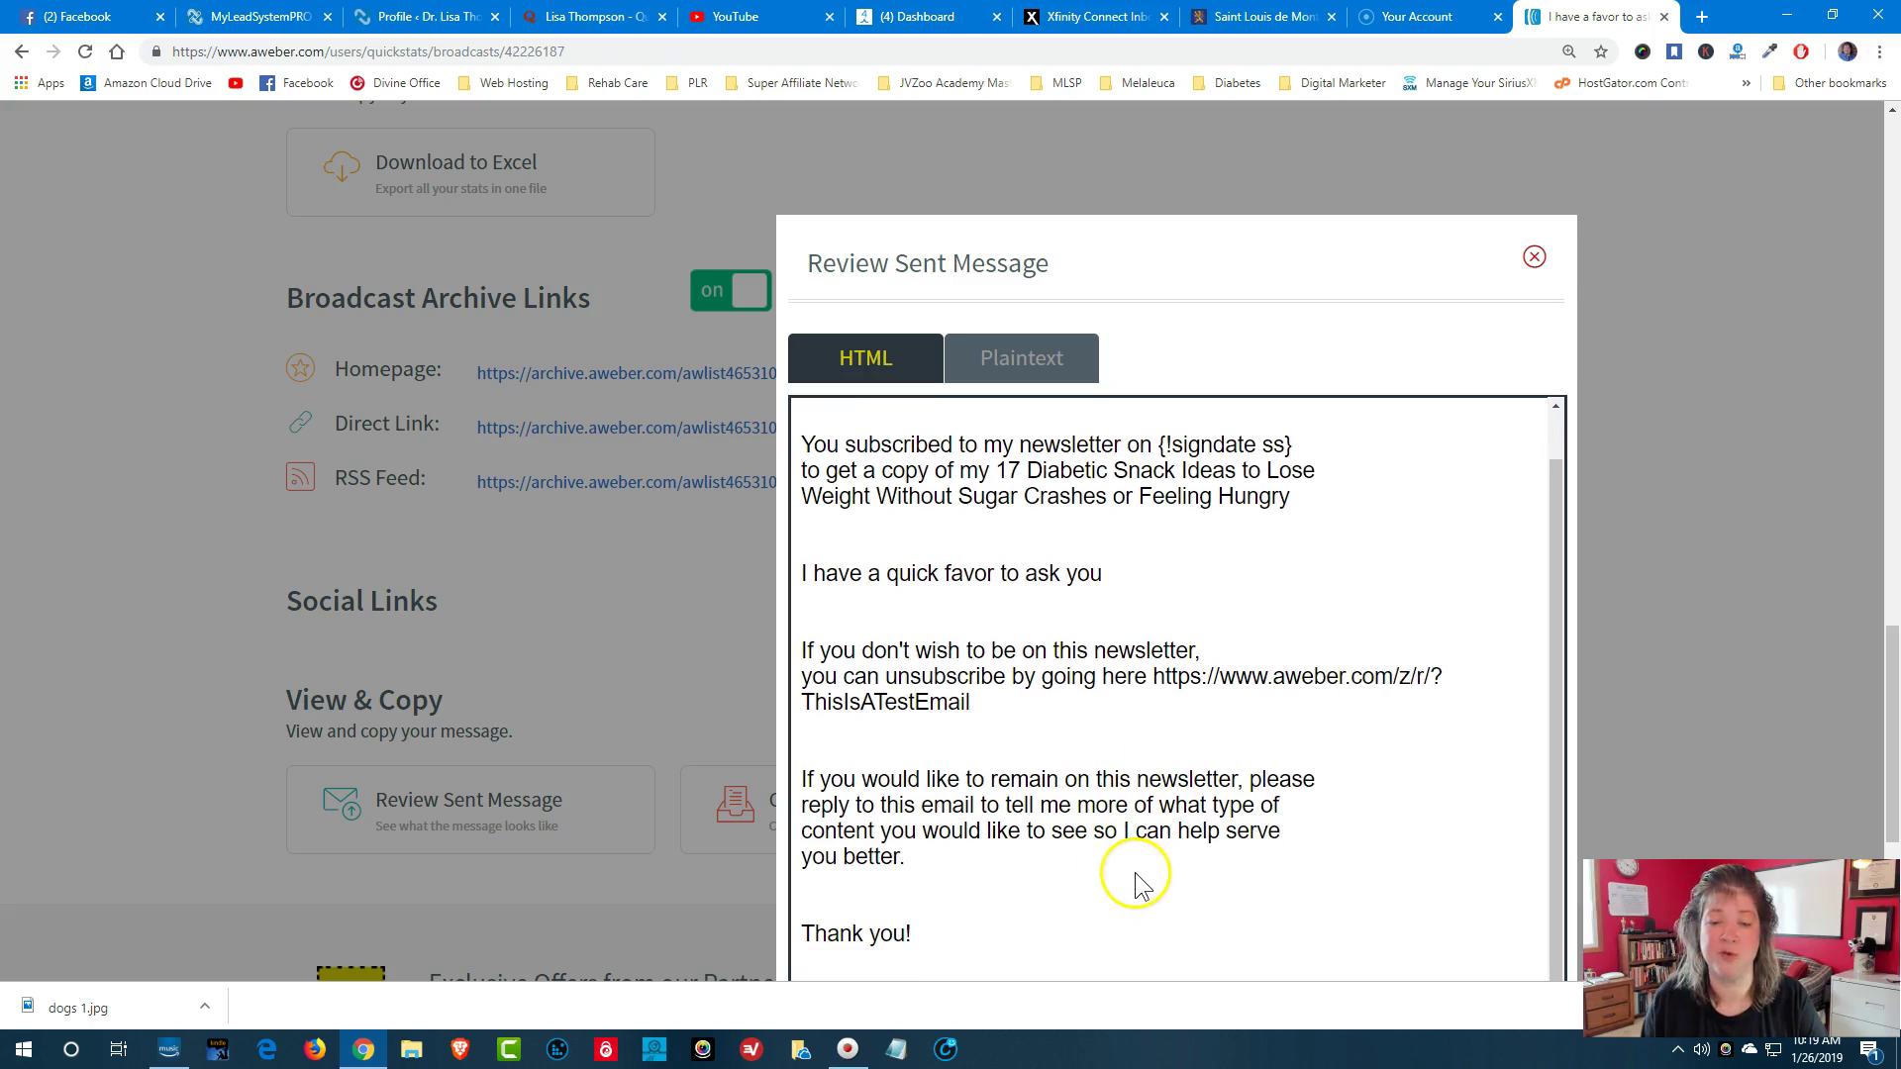